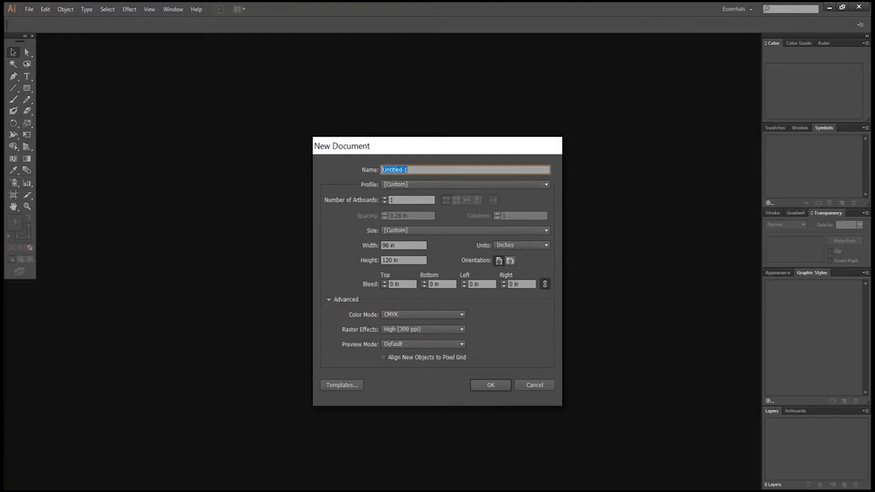
# Create a new landscape document 120 in wide by 96 in high.
pyautogui.click(510, 261)
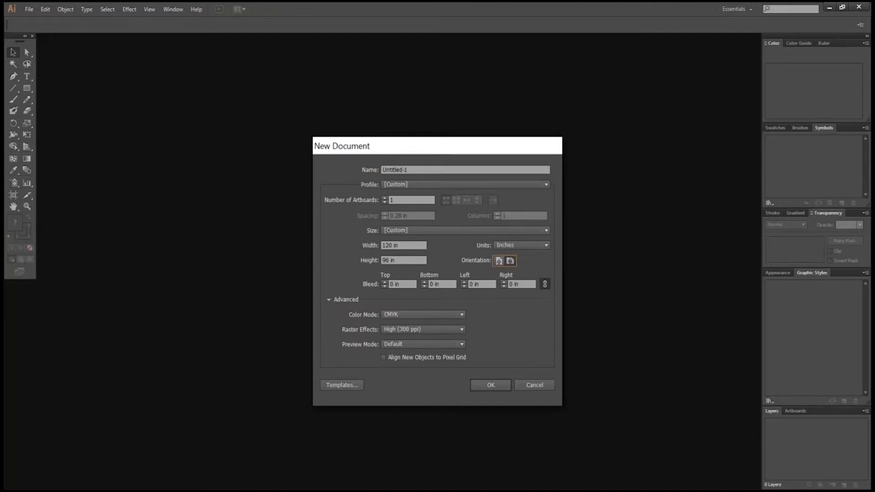
pyautogui.press('Return')
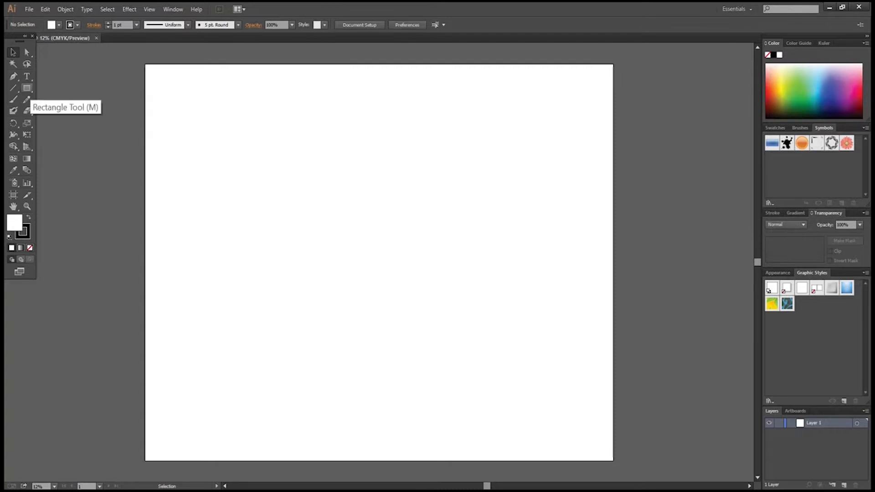
# Draw a circle about 22.6 in in diameter in the upper part of the artboard.
pyautogui.click(27, 88)
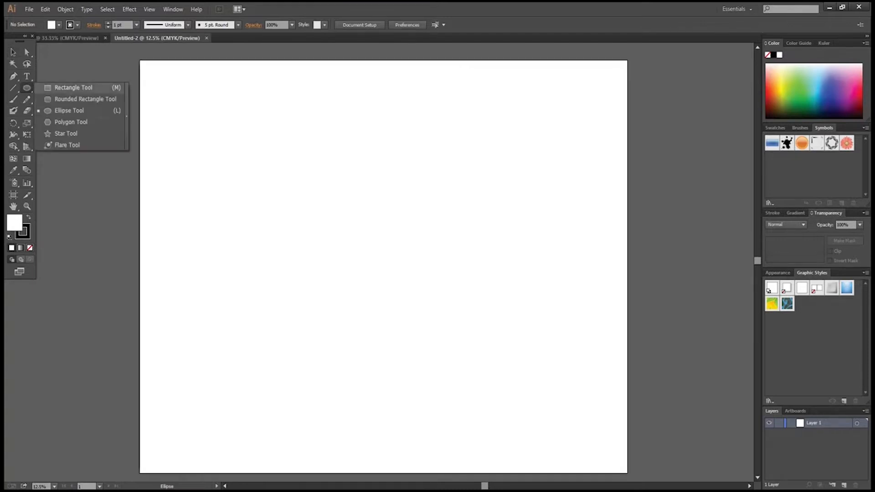
pyautogui.click(78, 109)
pyautogui.moveTo(267, 155); pyautogui.dragTo(358, 251)
# Convert the circle's top anchor point to a corner and pull it up to form a teardrop about 34.1 in tall.
pyautogui.click(27, 52)
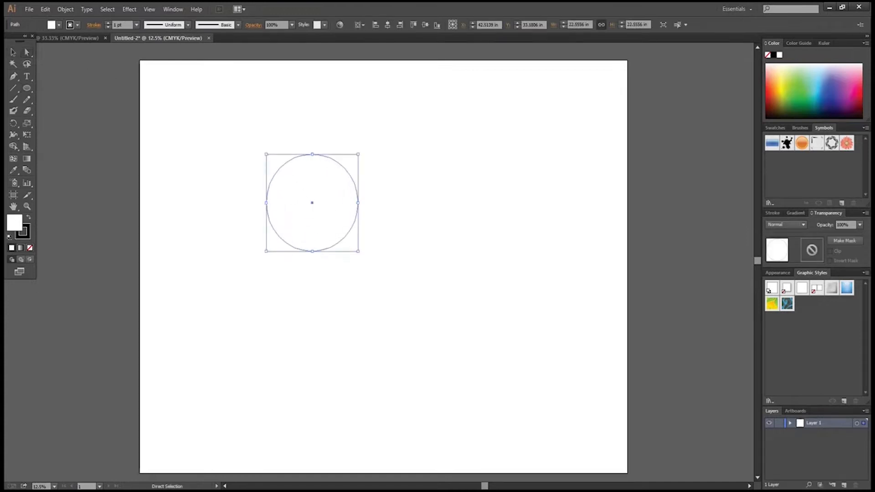
pyautogui.click(312, 154)
pyautogui.click(72, 24)
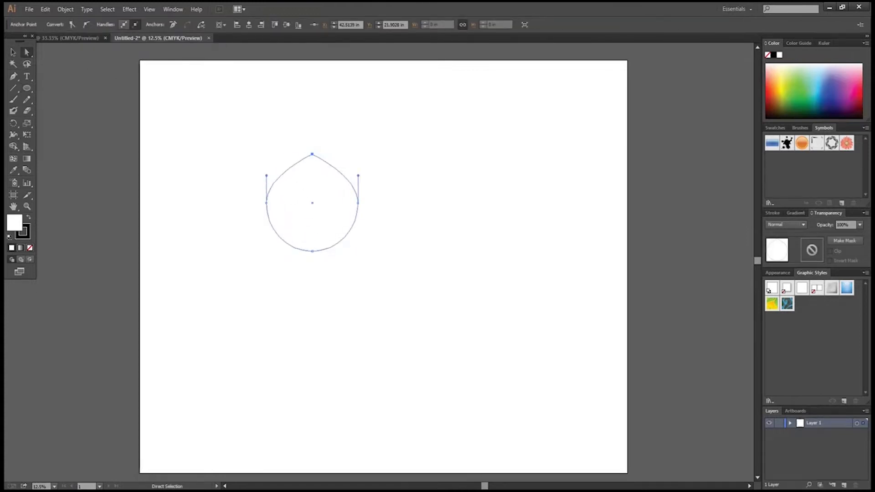
pyautogui.moveTo(314, 150); pyautogui.dragTo(312, 105)
pyautogui.press('v')
# Draw a straight central vein through the teardrop from its bottom anchor to its tip.
pyautogui.click(13, 88)
pyautogui.scroll(1, 313, 102)
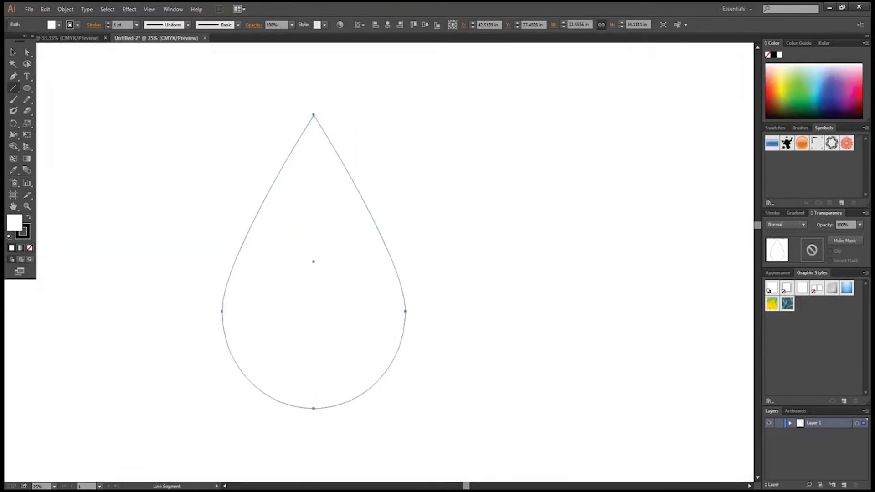
pyautogui.moveTo(314, 409); pyautogui.dragTo(313, 115)
pyautogui.hotkey('ctrl', 'shift', 'a')
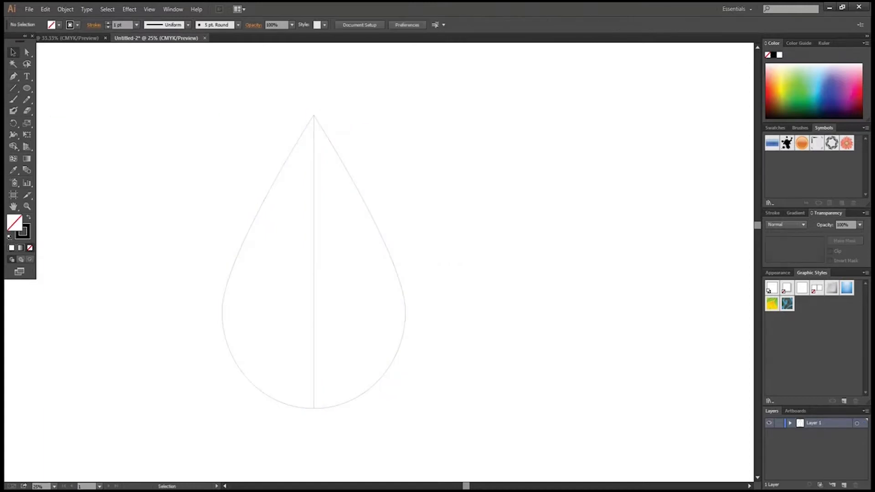
# Draw three V-shaped pairs of side veins along the leaf's central vein.
pyautogui.moveTo(286, 176)
pyautogui.mouseDown()
pyautogui.moveTo(312, 229)
pyautogui.moveTo(344, 177)
pyautogui.mouseUp()
pyautogui.moveTo(265, 224)
pyautogui.mouseDown()
pyautogui.moveTo(319, 289)
pyautogui.moveTo(313, 297)
pyautogui.moveTo(375, 230)
pyautogui.moveTo(361, 225)
pyautogui.mouseUp()
pyautogui.click(243, 272)
pyautogui.press('Escape')
pyautogui.moveTo(243, 273)
pyautogui.mouseDown()
pyautogui.moveTo(317, 392)
pyautogui.moveTo(313, 381)
pyautogui.mouseUp()
pyautogui.moveTo(313, 382); pyautogui.dragTo(381, 271)
# Fill the teardrop leaf shape with a light yellow-green.
pyautogui.click(12, 52)
pyautogui.click(351, 346)
pyautogui.click(784, 81)
# Give the central vein and all the side veins an olive stroke colour.
pyautogui.click(23, 232)
pyautogui.click(313, 319)
pyautogui.keyDown('shift'); pyautogui.click(327, 206); pyautogui.keyUp('shift')
pyautogui.keyDown('shift'); pyautogui.click(299, 201); pyautogui.keyUp('shift')
pyautogui.keyDown('shift'); pyautogui.click(282, 251); pyautogui.keyUp('shift')
pyautogui.keyDown('shift'); pyautogui.click(342, 254); pyautogui.keyUp('shift')
pyautogui.keyDown('shift'); pyautogui.click(368, 293); pyautogui.keyUp('shift')
pyautogui.keyDown('shift'); pyautogui.click(279, 329); pyautogui.keyUp('shift')
pyautogui.click(798, 44)
pyautogui.click(824, 44)
pyautogui.click(773, 43)
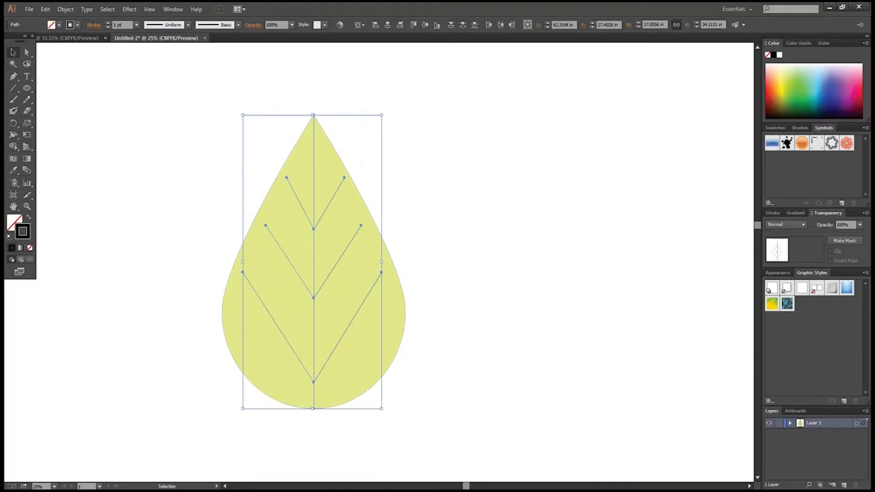
pyautogui.click(775, 128)
pyautogui.click(799, 138)
pyautogui.click(784, 95)
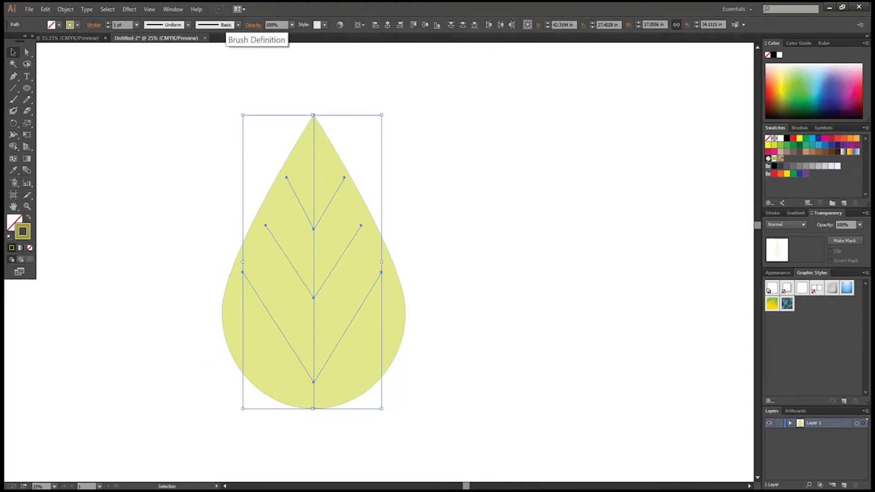
# Apply a variable width profile with tapered ends to the vein strokes.
pyautogui.click(187, 25)
pyautogui.click(189, 54)
pyautogui.click(122, 25)
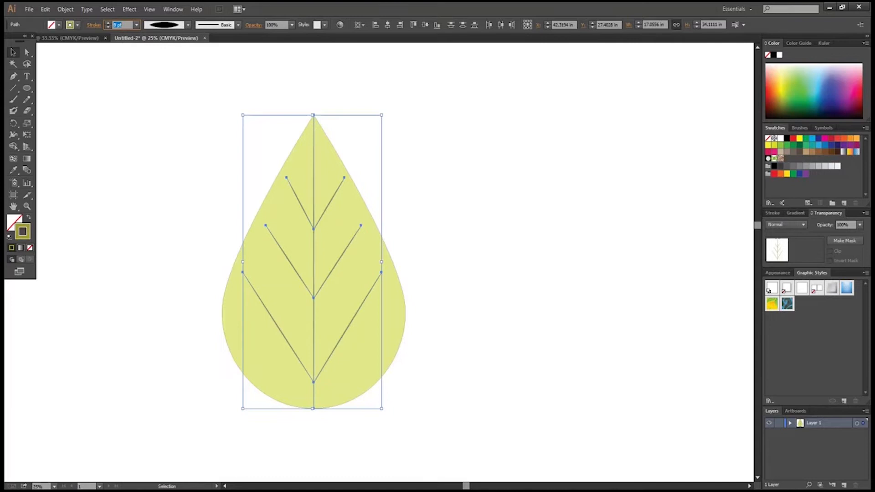
pyautogui.hotkey('ctrl', 'shift', 'a')
pyautogui.scroll(-1, 279, 237)
pyautogui.hotkey('ctrl', 'a')
pyautogui.hotkey('ctrl', 'shift', 'a')
# Remove the leaf shape's outline and group the leaf with its veins.
pyautogui.click(279, 260)
pyautogui.press('/')
pyautogui.moveTo(218, 184)
pyautogui.mouseDown()
pyautogui.moveTo(388, 347)
pyautogui.moveTo(364, 352)
pyautogui.moveTo(337, 311)
pyautogui.mouseUp()
pyautogui.hotkey('ctrl', 'g')
# Make two copies of the leaf below it, one rotated toward the upper right and one toward the lower right.
pyautogui.moveTo(308, 280); pyautogui.dragTo(371, 339)
pyautogui.moveTo(425, 268); pyautogui.dragTo(463, 331)
pyautogui.moveTo(382, 351); pyautogui.dragTo(246, 336)
pyautogui.moveTo(320, 319); pyautogui.dragTo(315, 392)
pyautogui.hotkey('ctrl', 'shift', 'a')
# Add a reduced copy of the lower-right-pointing leaf and place it above that leaf, beside the middle upright one.
pyautogui.moveTo(257, 314); pyautogui.dragTo(224, 183)
pyautogui.click(270, 353)
pyautogui.moveTo(183, 131); pyautogui.dragTo(210, 188)
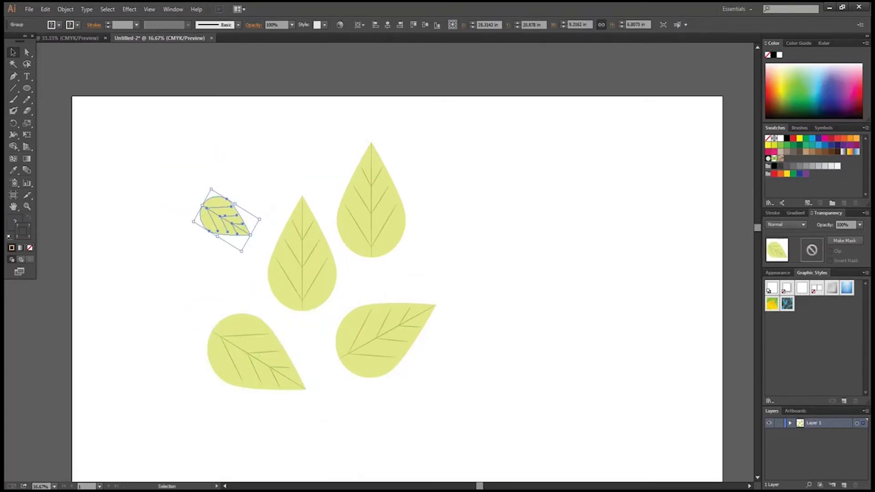
pyautogui.moveTo(223, 217); pyautogui.dragTo(236, 284)
# Copy an upright leaf to the upper left and place a small upright leaf between the two lower leaves.
pyautogui.moveTo(311, 261); pyautogui.dragTo(214, 176)
pyautogui.moveTo(227, 197); pyautogui.dragTo(182, 342)
pyautogui.moveTo(195, 254); pyautogui.dragTo(157, 319)
pyautogui.moveTo(141, 346); pyautogui.dragTo(315, 349)
pyautogui.moveTo(212, 184); pyautogui.dragTo(236, 214)
# Add two medium leaf copies, one tilted beside the right upright leaf and one below the lower leaves.
pyautogui.moveTo(392, 211)
pyautogui.mouseDown()
pyautogui.moveTo(251, 205)
pyautogui.moveTo(392, 214)
pyautogui.mouseUp()
pyautogui.click(448, 228)
pyautogui.scroll(-1, 448, 228)
pyautogui.moveTo(374, 333); pyautogui.dragTo(325, 440)
pyautogui.moveTo(370, 357); pyautogui.dragTo(347, 402)
pyautogui.moveTo(324, 440); pyautogui.dragTo(472, 200)
# Make a copy of the bottom leaf reflected across the vertical axis and place it to its left.
pyautogui.rightClick(324, 409)
pyautogui.moveTo(351, 371)
pyautogui.click(485, 419)
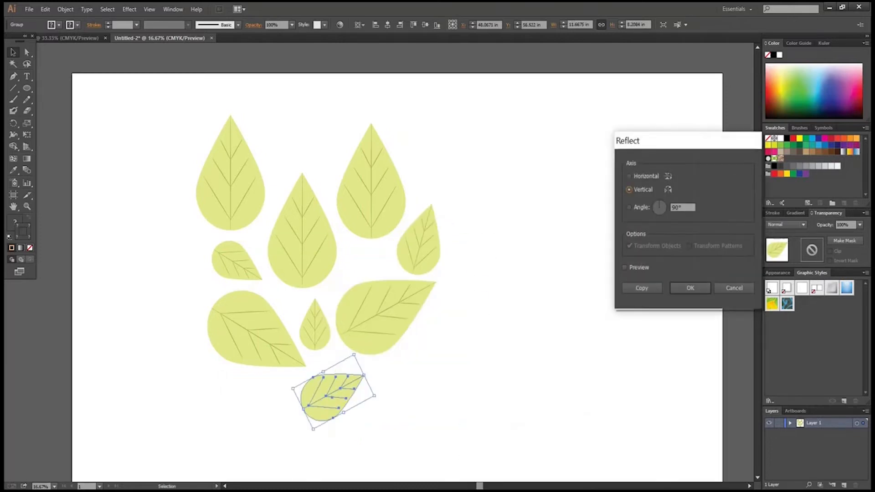
pyautogui.moveTo(335, 397); pyautogui.dragTo(259, 397)
pyautogui.click(209, 432)
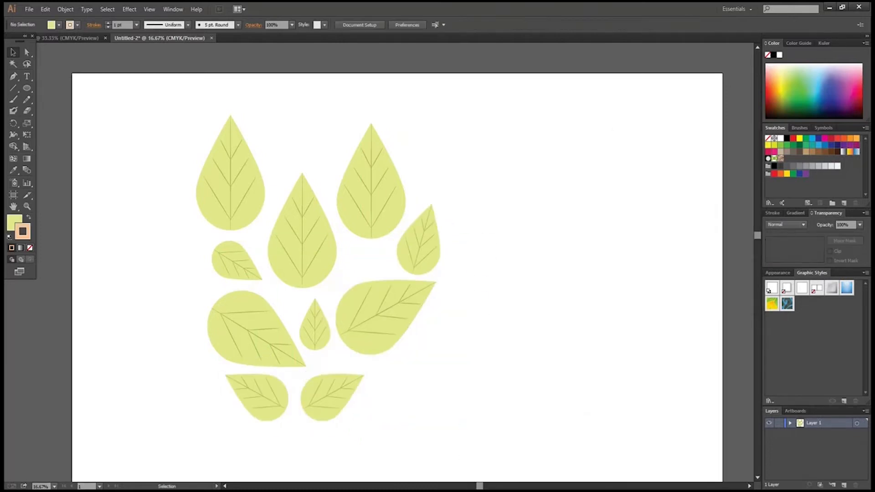
# Fine-tune the positions of the two outer upright leaves, the small left leaf and the small centre leaf.
pyautogui.moveTo(373, 219); pyautogui.dragTo(373, 233)
pyautogui.moveTo(231, 193); pyautogui.dragTo(242, 183)
pyautogui.moveTo(234, 262); pyautogui.dragTo(244, 270)
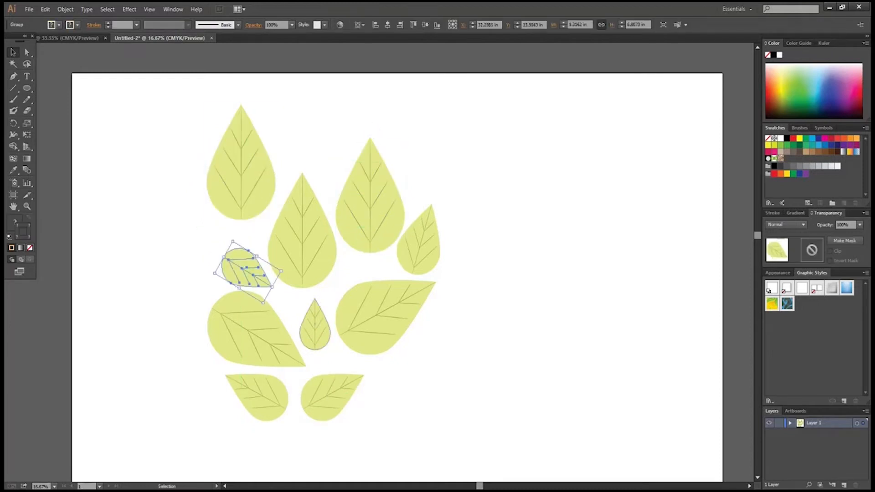
pyautogui.moveTo(316, 331); pyautogui.dragTo(320, 327)
pyautogui.click(259, 234)
# Recolor the upper-left leaf's yellow-green fill to light orange by shifting its hue.
pyautogui.click(240, 182)
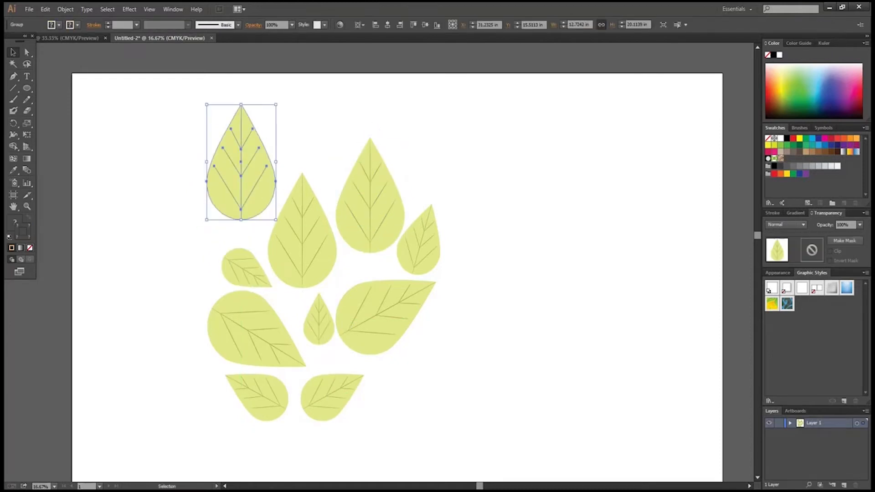
pyautogui.click(340, 25)
pyautogui.click(632, 178)
pyautogui.moveTo(584, 285); pyautogui.dragTo(580, 285)
pyautogui.click(768, 342)
# Recolor the fill of the large lower-right leaf to a soft green.
pyautogui.click(383, 316)
pyautogui.click(339, 25)
pyautogui.doubleClick(638, 178)
pyautogui.click(447, 267)
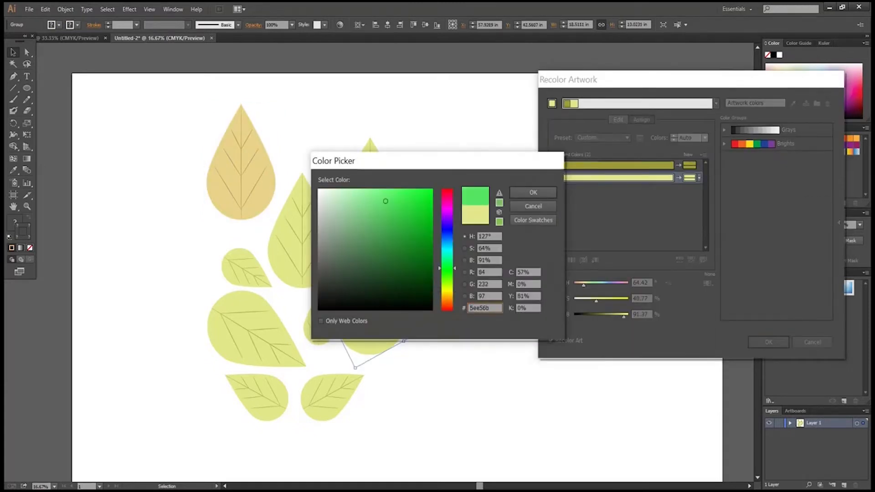
pyautogui.click(384, 219)
pyautogui.click(533, 192)
pyautogui.moveTo(606, 301)
pyautogui.mouseDown()
pyautogui.moveTo(588, 301)
pyautogui.moveTo(613, 300)
pyautogui.moveTo(601, 301)
pyautogui.mouseUp()
pyautogui.doubleClick(689, 178)
pyautogui.moveTo(374, 220); pyautogui.dragTo(363, 196)
pyautogui.click(533, 193)
pyautogui.click(768, 342)
# Recolor the bottom-left leaf with the Brights colour group, soften its fill to salmon, and discard the swatch group changes.
pyautogui.click(257, 396)
pyautogui.click(339, 24)
pyautogui.click(783, 144)
pyautogui.moveTo(619, 300); pyautogui.dragTo(593, 300)
pyautogui.click(767, 342)
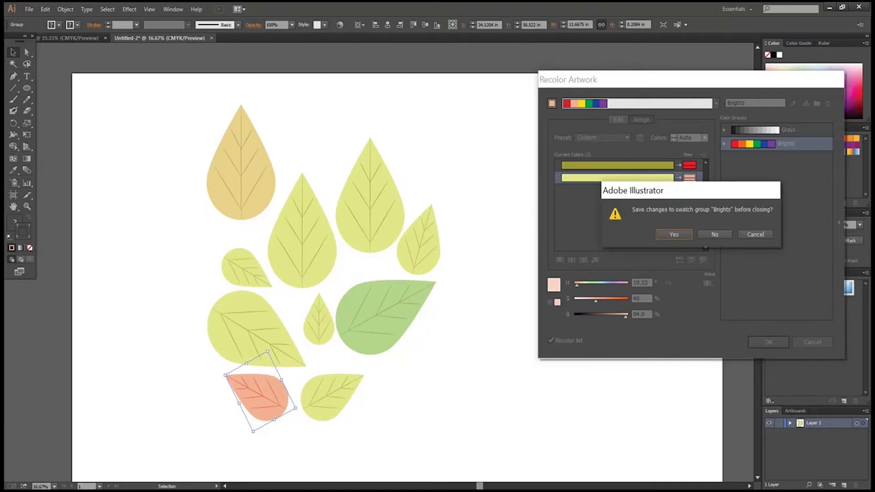
pyautogui.click(713, 233)
# Reflect the large left leaf across the vertical axis, move it slightly left and adjust its rotation.
pyautogui.click(256, 308)
pyautogui.rightClick(257, 309)
pyautogui.moveTo(314, 401)
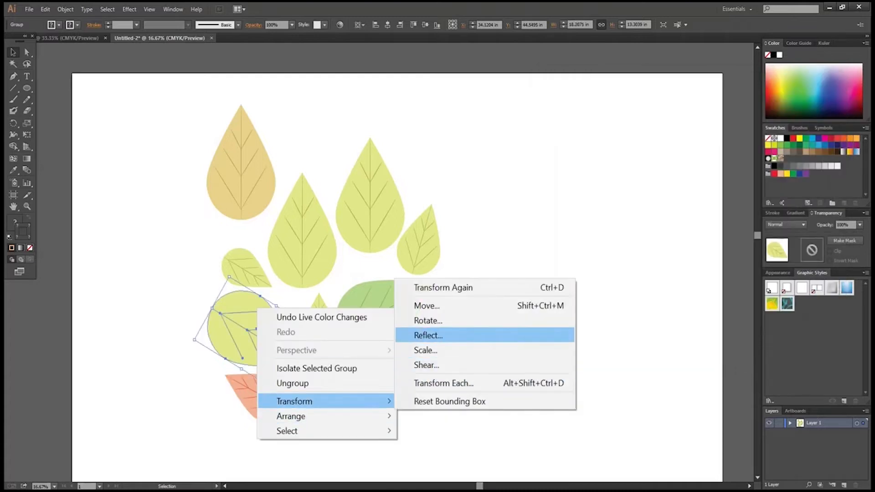
pyautogui.click(428, 335)
pyautogui.press('Return')
pyautogui.moveTo(267, 331); pyautogui.dragTo(250, 328)
pyautogui.moveTo(188, 296); pyautogui.dragTo(286, 359)
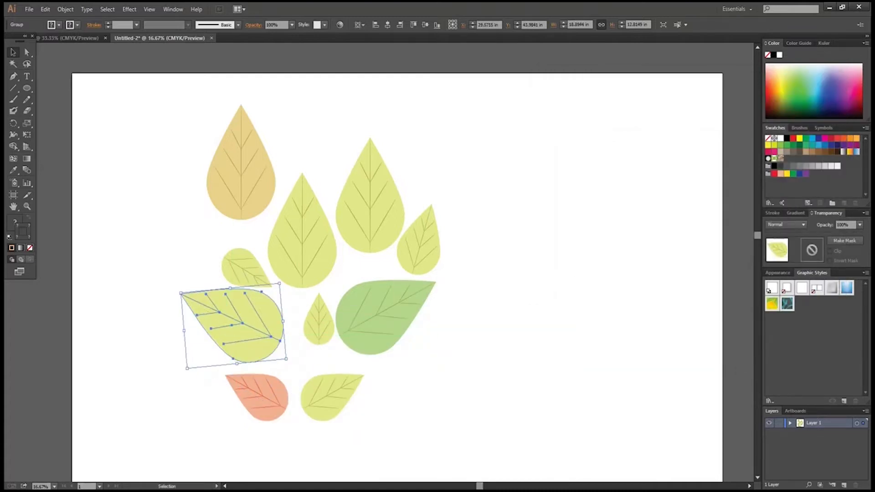
# Recolor the large left leaf to teal.
pyautogui.click(340, 25)
pyautogui.click(618, 165)
pyautogui.moveTo(584, 286); pyautogui.dragTo(597, 285)
pyautogui.click(768, 341)
pyautogui.click(537, 328)
# Move the orange leaf down closer to the other leaves.
pyautogui.click(302, 237)
pyautogui.moveTo(251, 199); pyautogui.dragTo(252, 218)
pyautogui.click(303, 153)
# Scale down the soft green leaf, place it near the small centre leaf, and shift the bottom leaves to the right.
pyautogui.click(382, 314)
pyautogui.moveTo(452, 315); pyautogui.dragTo(419, 312)
pyautogui.moveTo(363, 328); pyautogui.dragTo(393, 336)
pyautogui.click(480, 267)
pyautogui.scroll(-1, 480, 268)
pyautogui.moveTo(324, 362); pyautogui.dragTo(351, 356)
pyautogui.click(451, 378)
# Draw thin curled tendrils with the Pencil tool at the bases of the upper leaves and in the gap between them.
pyautogui.click(26, 100)
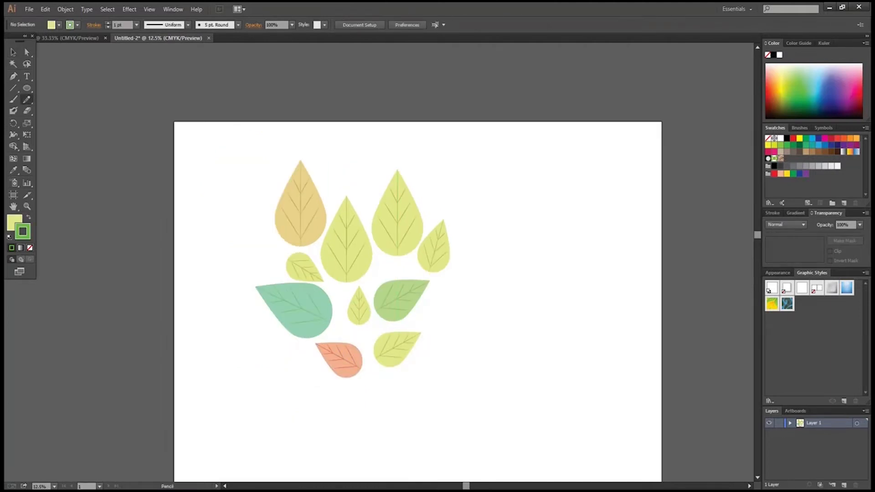
pyautogui.moveTo(271, 268); pyautogui.dragTo(271, 261)
pyautogui.scroll(3, 350, 275)
pyautogui.moveTo(338, 311); pyautogui.dragTo(328, 303)
pyautogui.moveTo(417, 287); pyautogui.dragTo(411, 275)
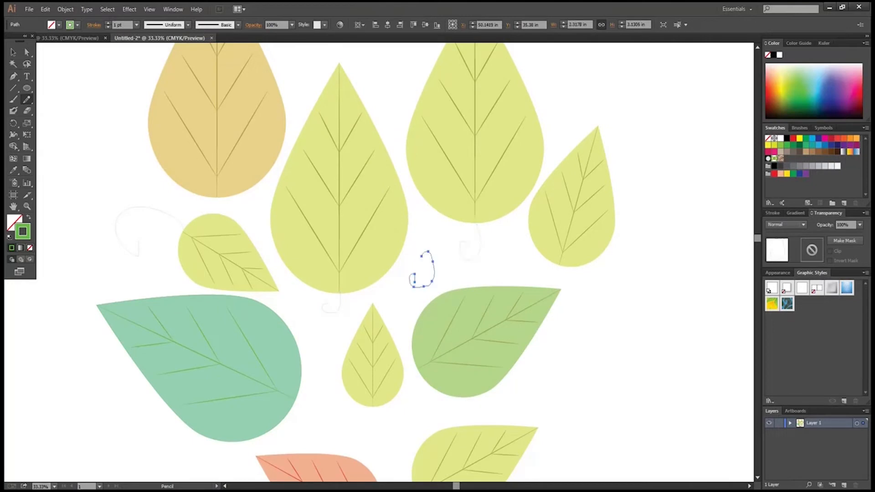
pyautogui.moveTo(513, 259); pyautogui.dragTo(514, 260)
# Draw curled pencil tendrils from the stems of the lower leaves and the orange leaf.
pyautogui.moveTo(413, 368)
pyautogui.mouseDown()
pyautogui.moveTo(399, 412)
pyautogui.moveTo(351, 415)
pyautogui.mouseUp()
pyautogui.moveTo(297, 395); pyautogui.dragTo(323, 406)
pyautogui.scroll(-4, 322, 406)
pyautogui.moveTo(378, 432); pyautogui.dragTo(393, 441)
pyautogui.moveTo(415, 403); pyautogui.dragTo(402, 399)
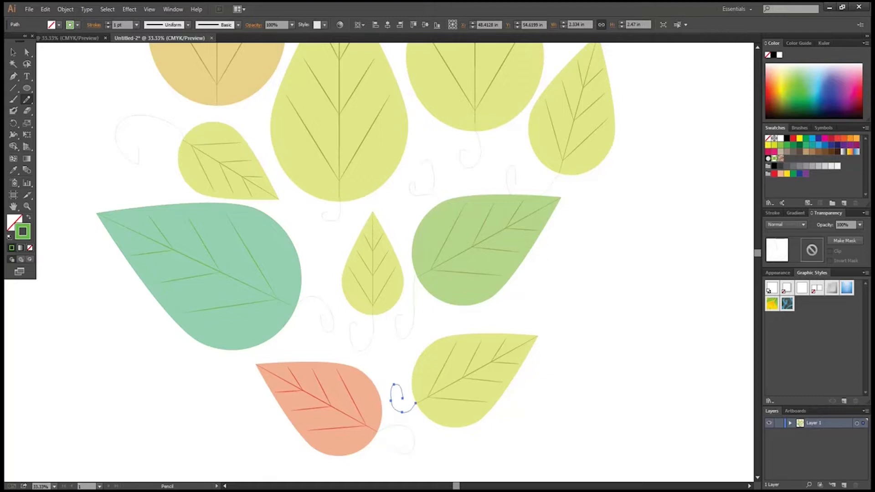
pyautogui.scroll(3, 402, 399)
pyautogui.moveTo(250, 183); pyautogui.dragTo(248, 182)
# Select the tendrils at the leaf stems and set their stroke colour to black.
pyautogui.click(13, 52)
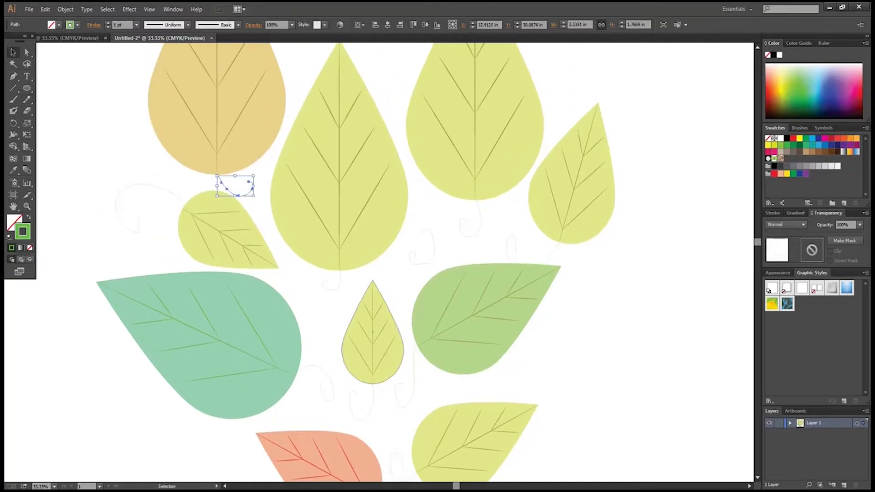
pyautogui.click(479, 214)
pyautogui.keyDown('shift'); pyautogui.click(237, 195); pyautogui.keyUp('shift')
pyautogui.keyDown('shift'); pyautogui.click(137, 184); pyautogui.keyUp('shift')
pyautogui.keyDown('shift'); pyautogui.click(308, 366); pyautogui.keyUp('shift')
pyautogui.keyDown('shift'); pyautogui.click(372, 401); pyautogui.keyUp('shift')
pyautogui.keyDown('shift'); pyautogui.click(413, 364); pyautogui.keyUp('shift')
pyautogui.keyDown('shift'); pyautogui.click(549, 257); pyautogui.keyUp('shift')
pyautogui.scroll(-3, 510, 292)
pyautogui.keyDown('shift'); pyautogui.click(399, 402); pyautogui.keyUp('shift')
pyautogui.keyDown('shift'); pyautogui.click(394, 383); pyautogui.keyUp('shift')
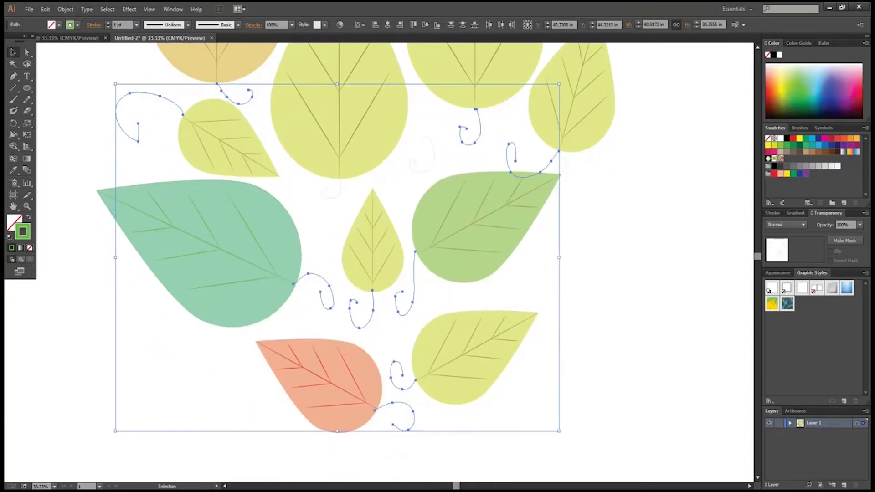
pyautogui.click(786, 138)
pyautogui.click(652, 196)
# Scale the whole leaf artwork down to about 25 by 26.4 in.
pyautogui.scroll(-3, 429, 292)
pyautogui.moveTo(283, 391); pyautogui.dragTo(409, 232)
pyautogui.click(430, 246)
pyautogui.hscroll(2, 431, 246)
pyautogui.hscroll(1, 314, 270)
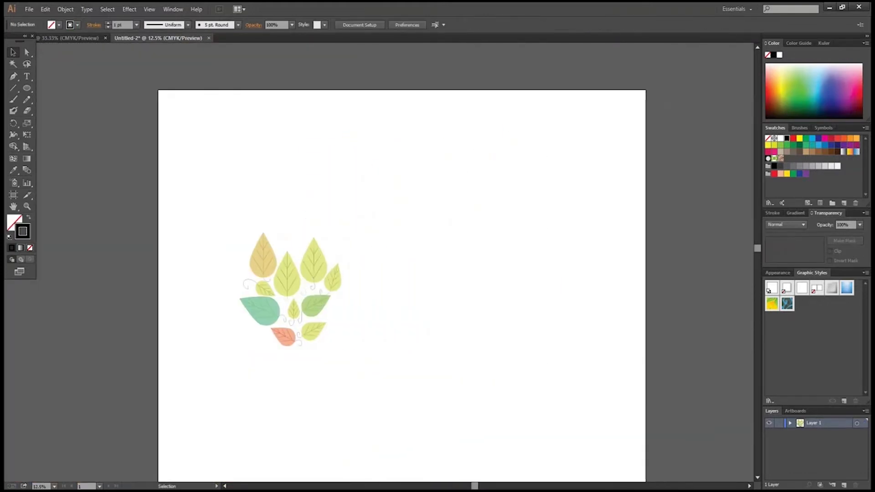
# Select the entire leaf artwork and save it as a pattern swatch.
pyautogui.moveTo(311, 271); pyautogui.dragTo(320, 272)
pyautogui.hotkey('ctrl', 'z')
pyautogui.moveTo(216, 228); pyautogui.dragTo(365, 354)
pyautogui.moveTo(303, 262); pyautogui.dragTo(729, 262)
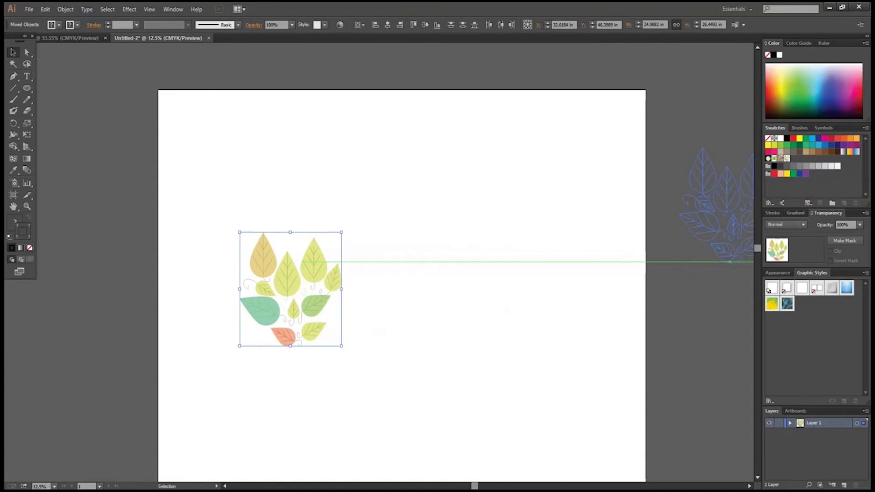
pyautogui.moveTo(742, 177); pyautogui.dragTo(811, 185)
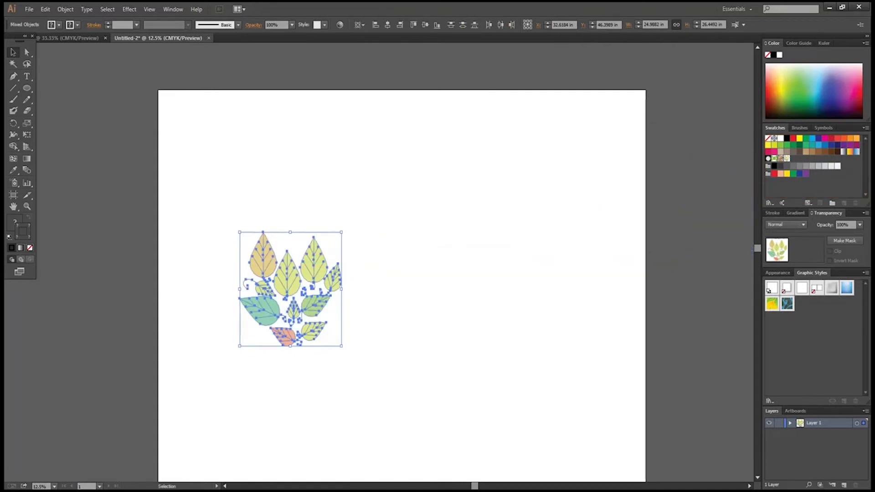
# Rotate the leaf artwork 90° clockwise and save this version as another pattern swatch.
pyautogui.moveTo(342, 230); pyautogui.dragTo(383, 341)
pyautogui.moveTo(318, 292); pyautogui.dragTo(770, 189)
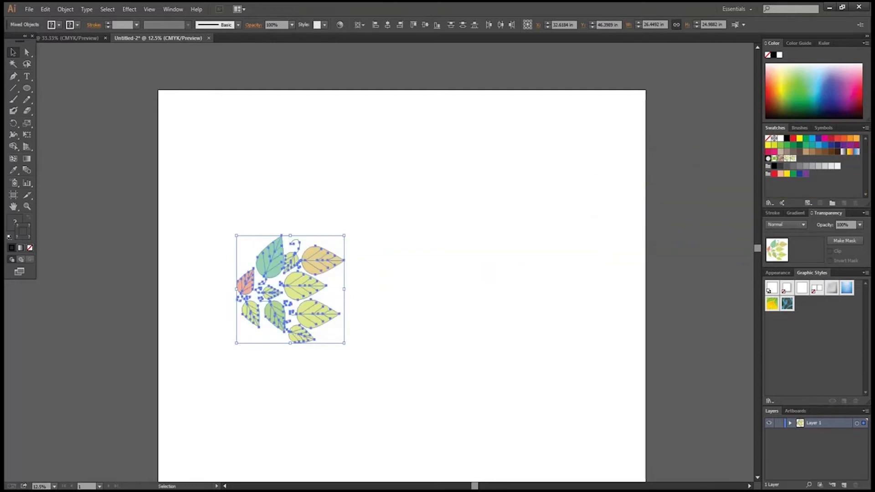
# Delete the leaf artwork and draw a rectangle covering the whole artboard, about 120 by 96.6 in.
pyautogui.press('Delete')
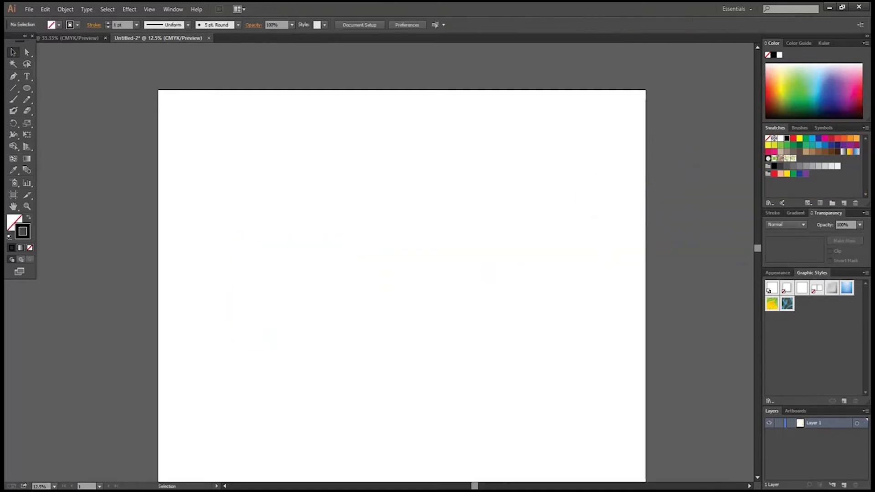
pyautogui.scroll(-3, 396, 262)
pyautogui.scroll(1, 396, 262)
pyautogui.scroll(-1, 396, 262)
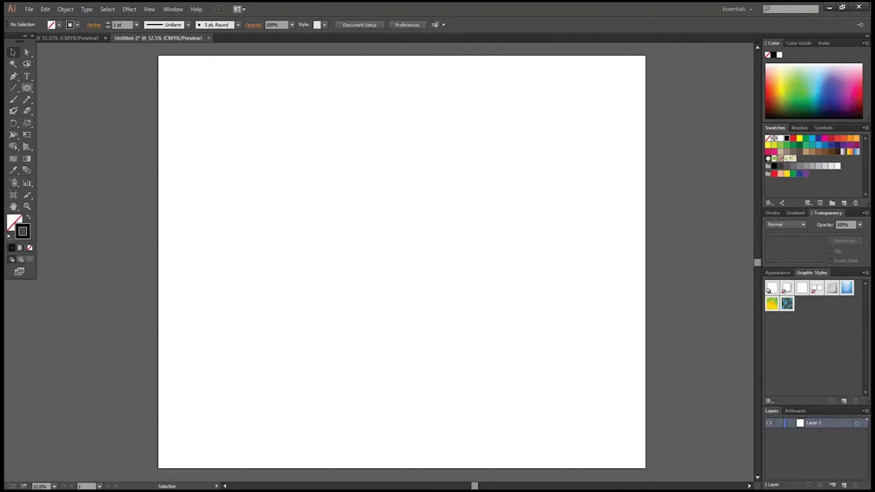
pyautogui.moveTo(27, 88); pyautogui.dragTo(64, 88)
pyautogui.moveTo(158, 56); pyautogui.dragTo(645, 470)
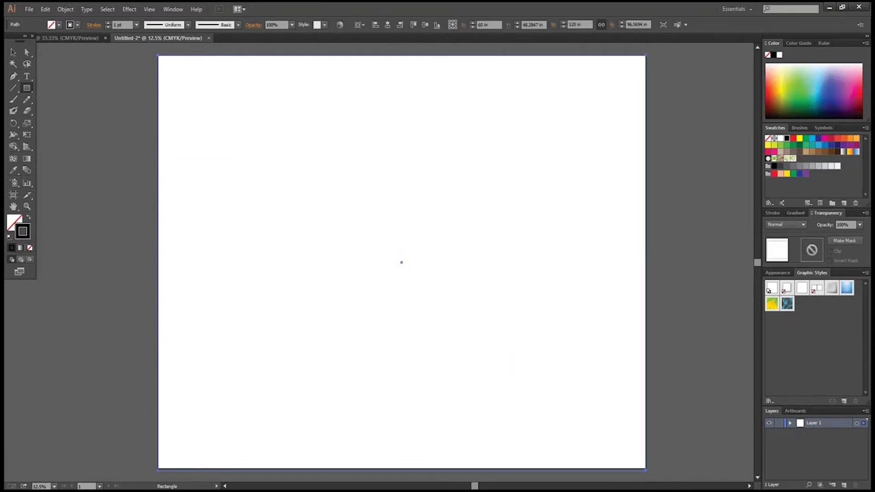
# Fill the artboard-sized rectangle with the rotated leaf pattern swatch.
pyautogui.click(14, 222)
pyautogui.click(786, 158)
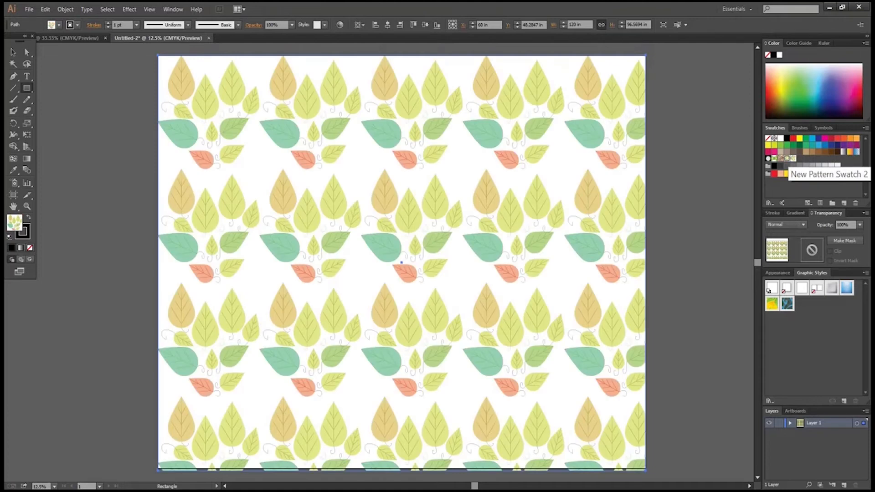
pyautogui.click(793, 158)
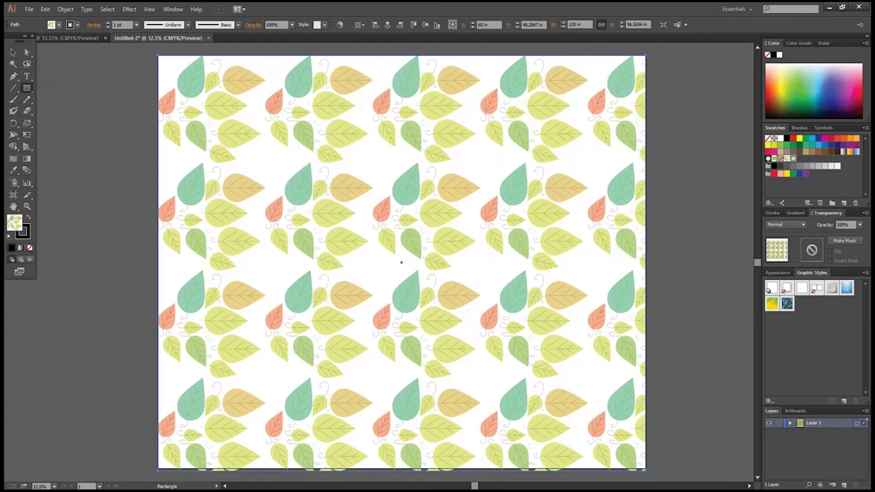
pyautogui.click(52, 24)
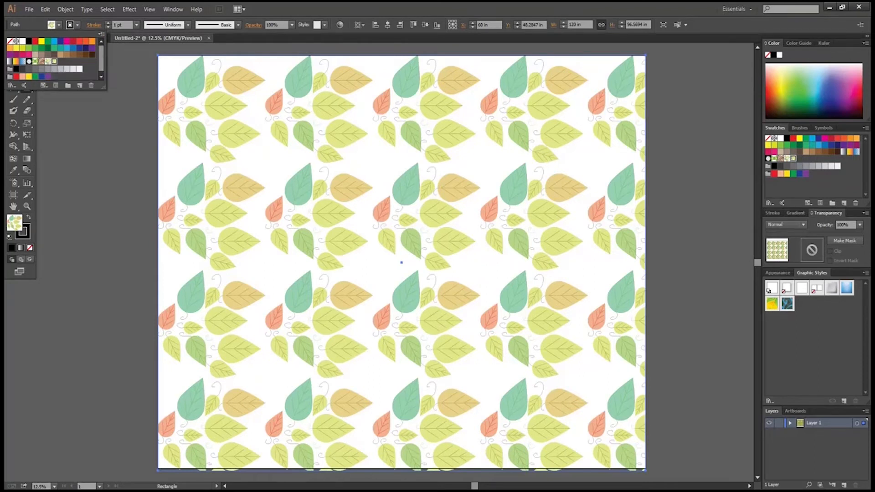
pyautogui.moveTo(101, 59); pyautogui.dragTo(101, 62)
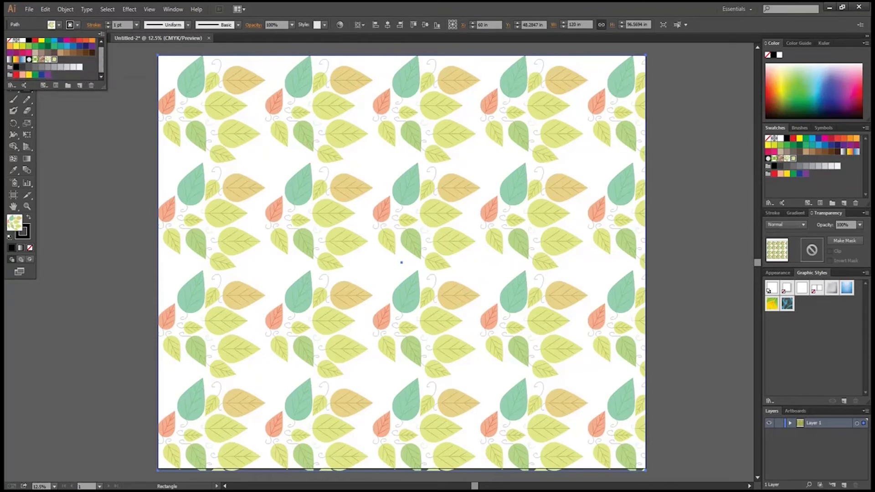
pyautogui.press('Escape')
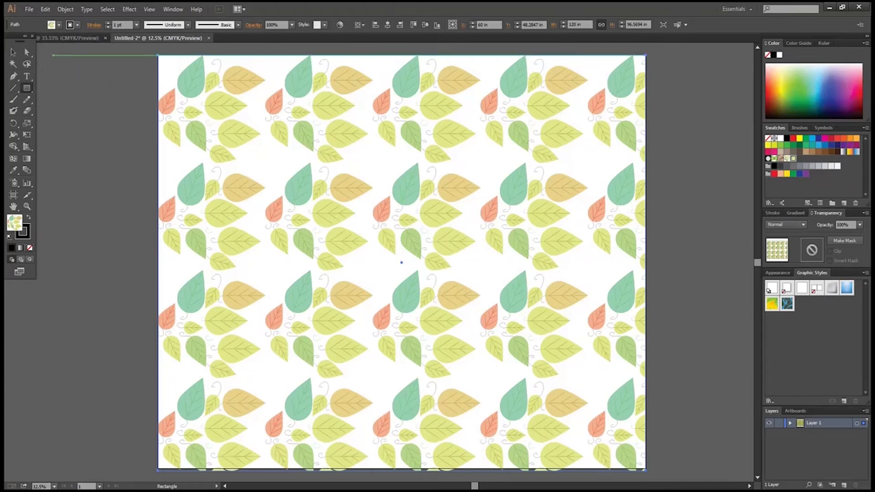
# Draw a full-height rectangle about 26.2 in wide over the first column of the leaf pattern.
pyautogui.click(27, 88)
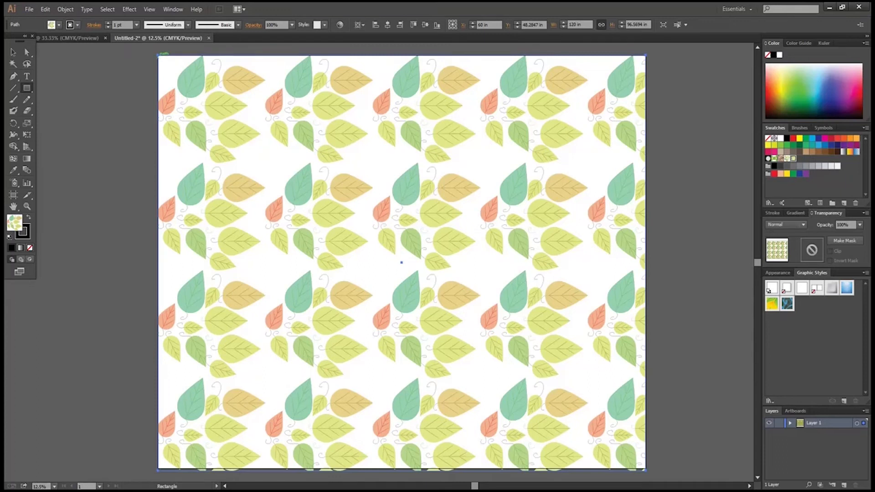
pyautogui.moveTo(158, 56); pyautogui.dragTo(265, 468)
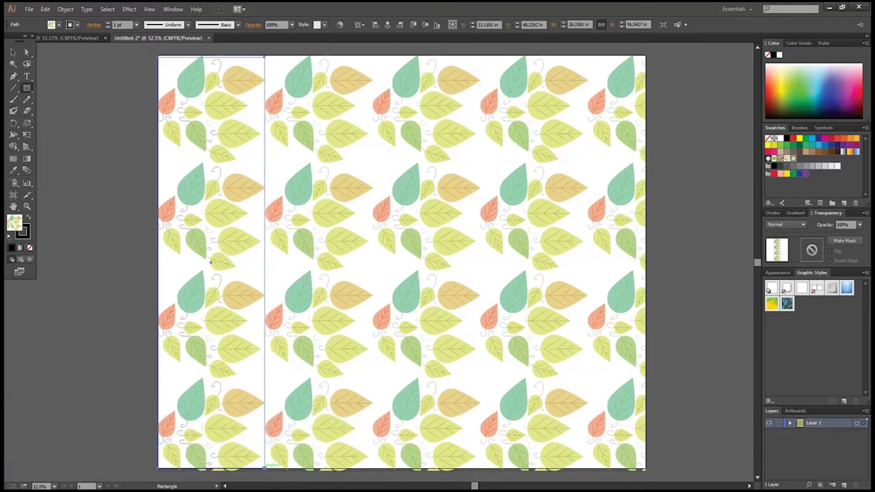
pyautogui.scroll(-2, 401, 256)
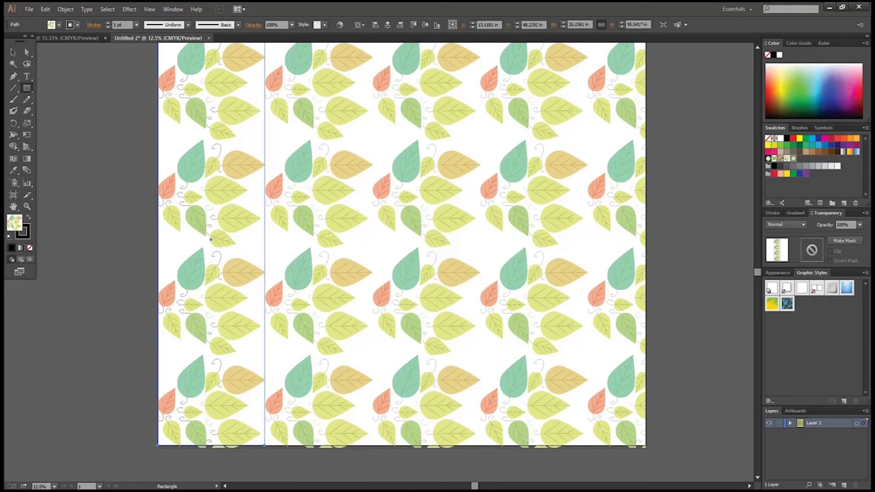
# Fill the narrow rectangle with a white-to-black linear gradient and move the gradient midpoint to 87%.
pyautogui.press('g')
pyautogui.click(13, 53)
pyautogui.click(55, 25)
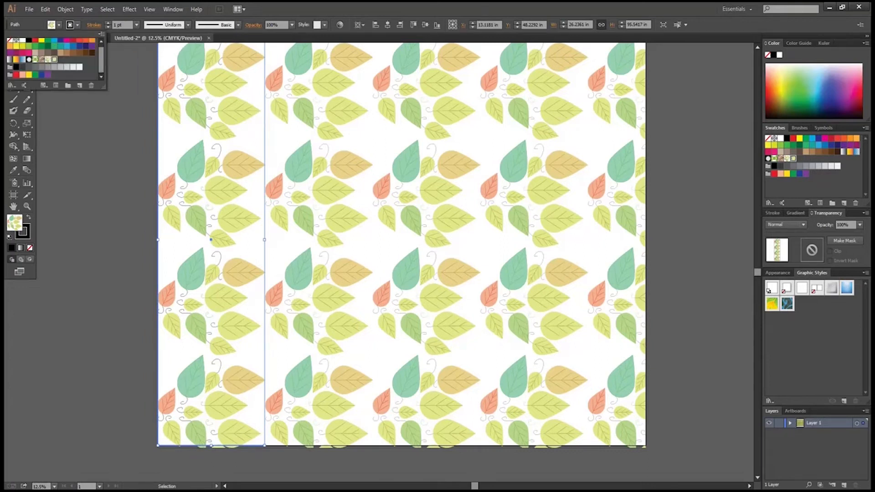
pyautogui.click(27, 159)
pyautogui.click(210, 240)
pyautogui.click(795, 213)
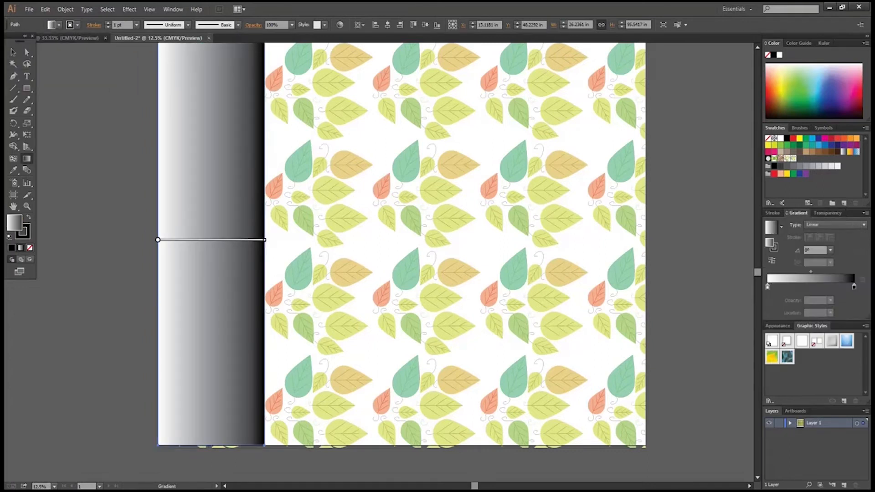
pyautogui.moveTo(811, 271); pyautogui.dragTo(842, 272)
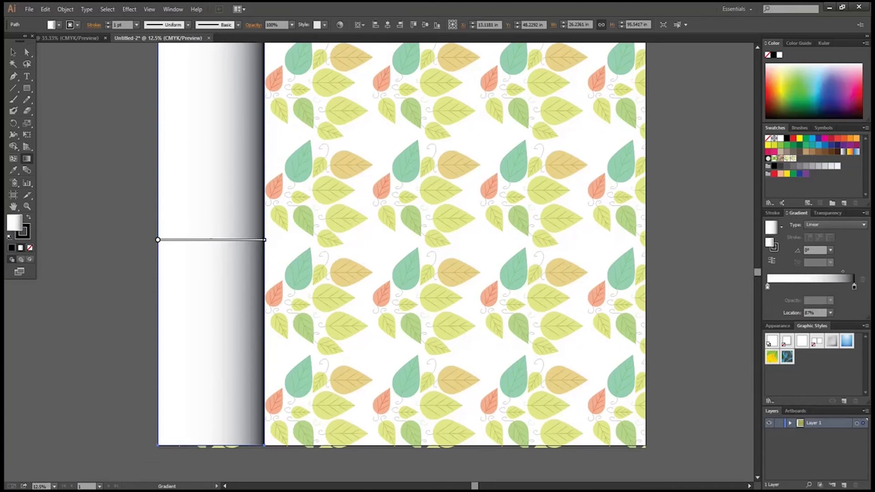
# Add a white gradient stop near the start of the gradient and set the first stop's colour to black.
pyautogui.click(781, 286)
pyautogui.moveTo(781, 287); pyautogui.dragTo(782, 287)
pyautogui.click(853, 287)
pyautogui.moveTo(843, 271); pyautogui.dragTo(841, 272)
pyautogui.click(767, 287)
pyautogui.doubleClick(767, 287)
pyautogui.click(755, 316)
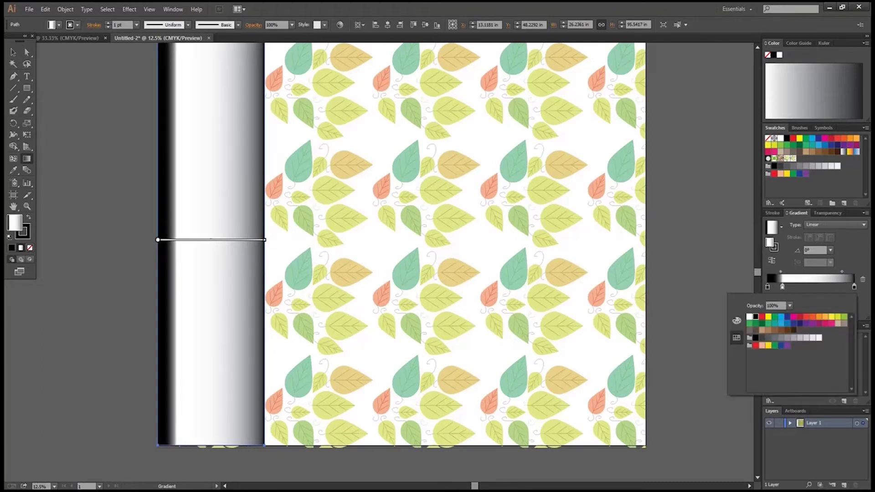
# Move the first gradient midpoint to about 25% and the last one to 87%, and add a white stop at about 87.2%.
pyautogui.click(780, 272)
pyautogui.moveTo(780, 272); pyautogui.dragTo(770, 272)
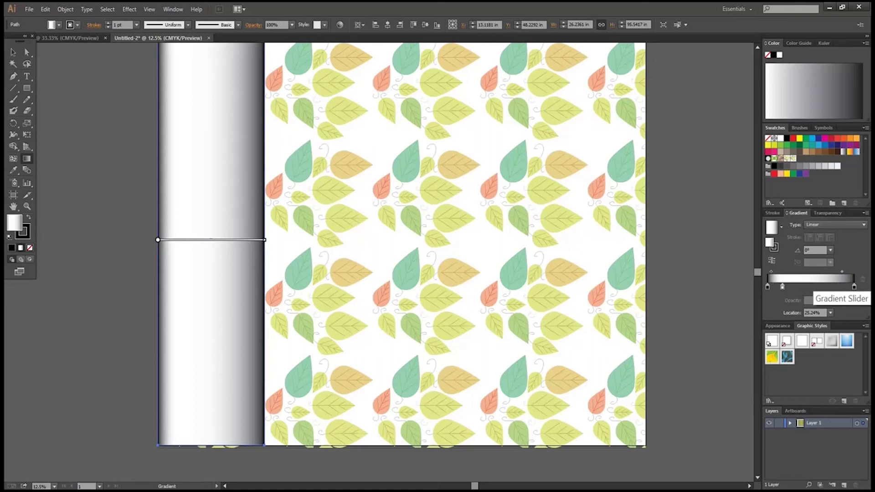
pyautogui.moveTo(841, 271); pyautogui.dragTo(845, 272)
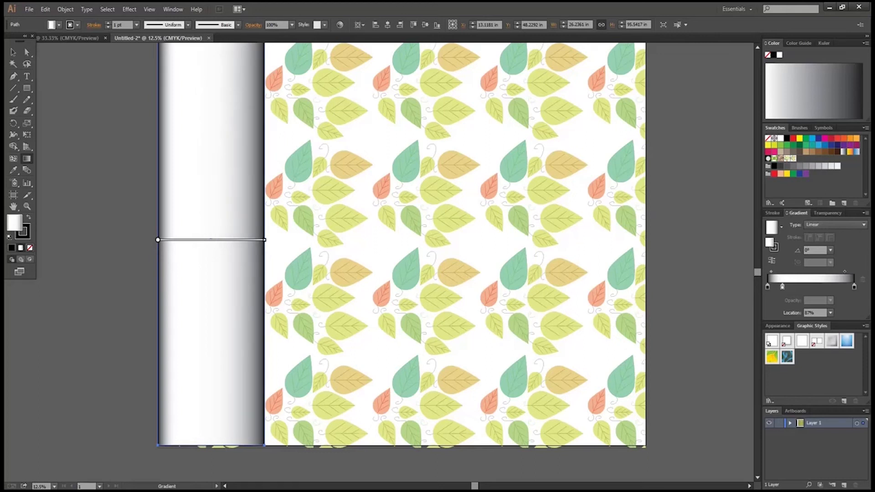
pyautogui.click(842, 286)
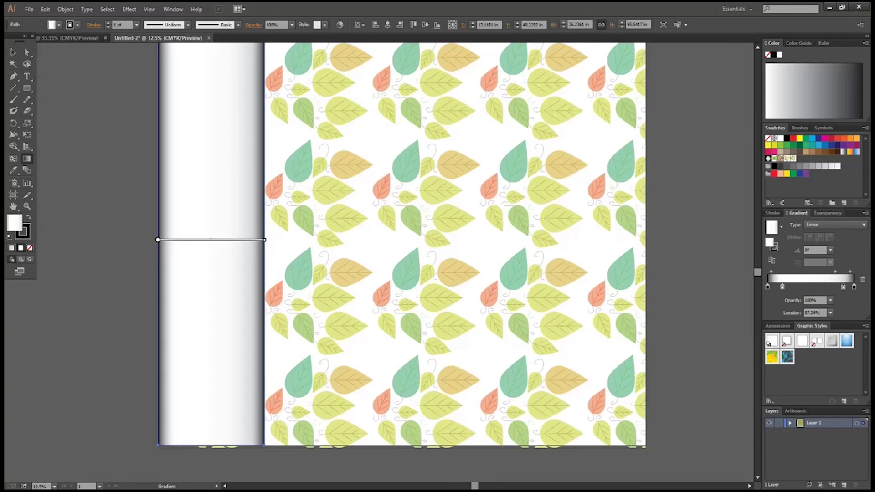
# Set the gradient strip's blending mode to Multiply and its opacity to 50%.
pyautogui.click(828, 213)
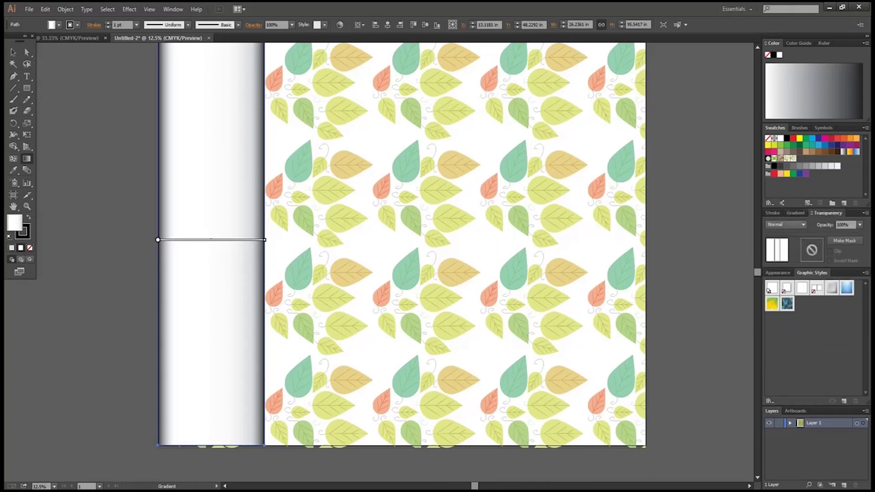
pyautogui.click(786, 224)
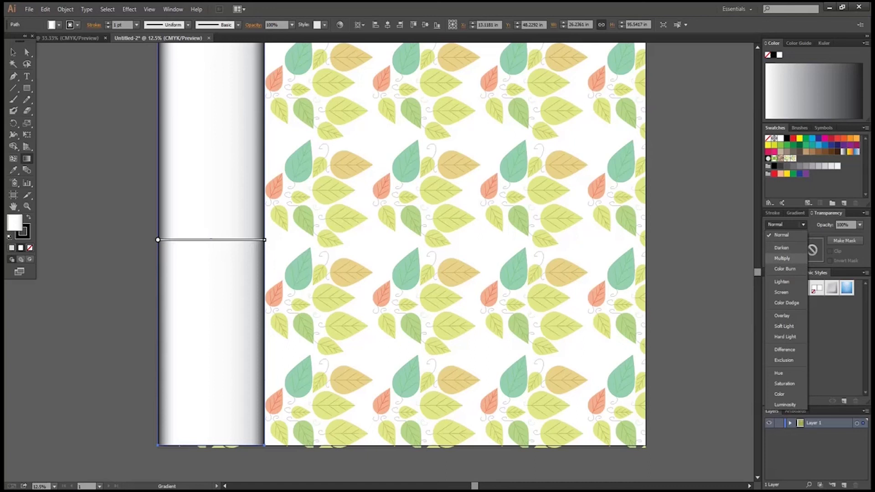
pyautogui.click(782, 258)
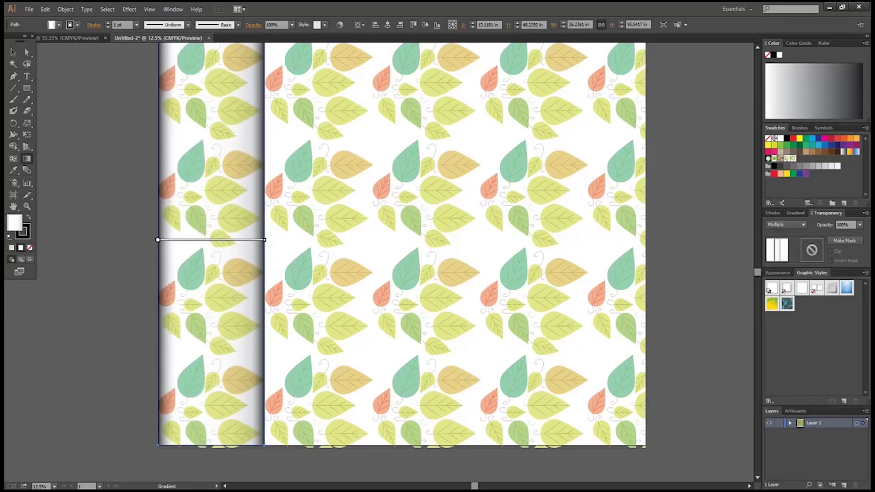
pyautogui.click(859, 224)
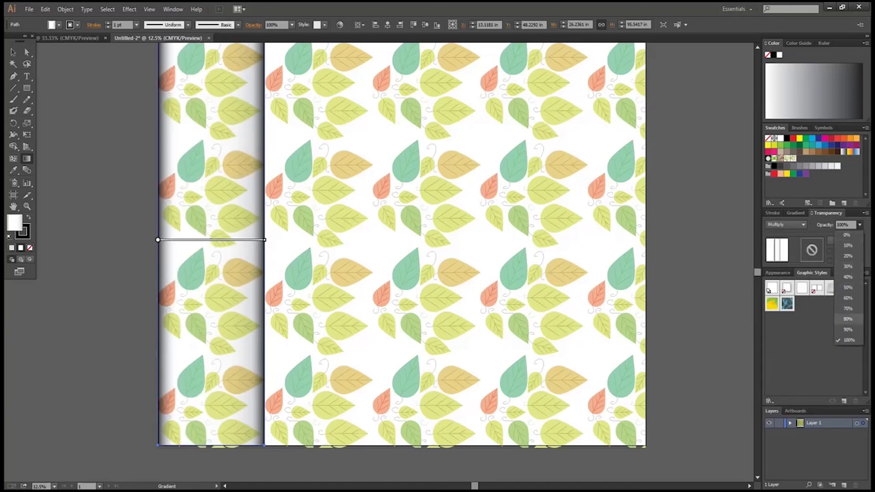
pyautogui.click(847, 287)
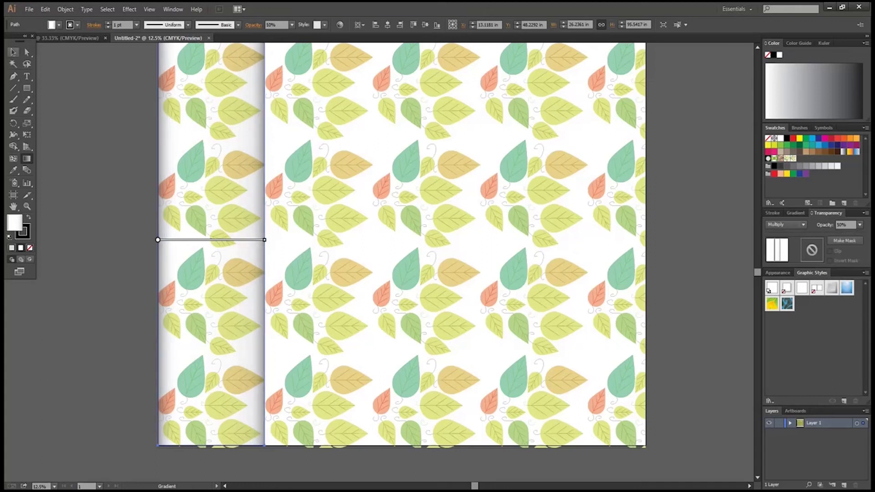
# Duplicate the gradient strip four times side by side so the folds cover every column of the pattern.
pyautogui.click(13, 52)
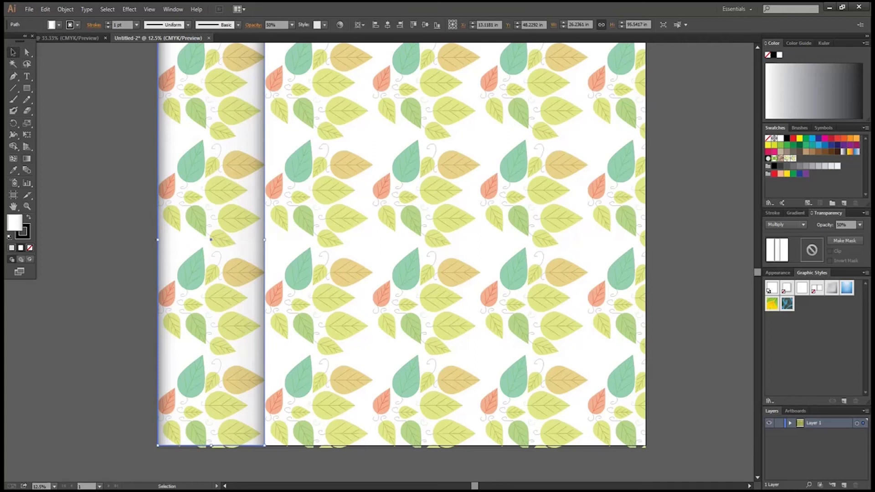
pyautogui.scroll(2, 400, 255)
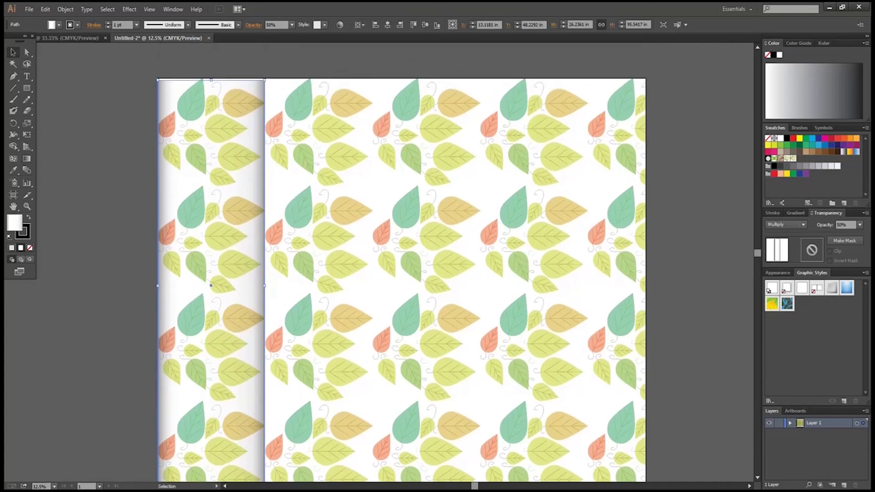
pyautogui.scroll(-2, 401, 221)
pyautogui.scroll(-1, 401, 221)
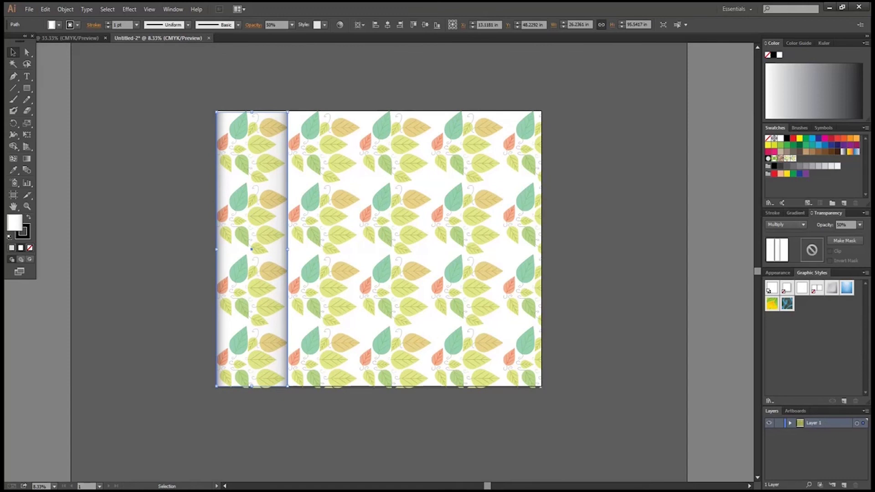
pyautogui.moveTo(265, 208); pyautogui.dragTo(336, 208)
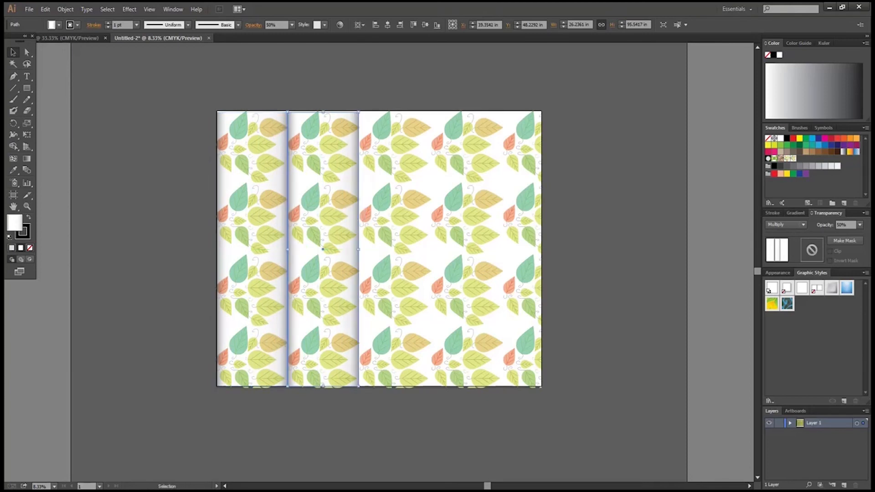
pyautogui.hotkey('ctrl', 'd')
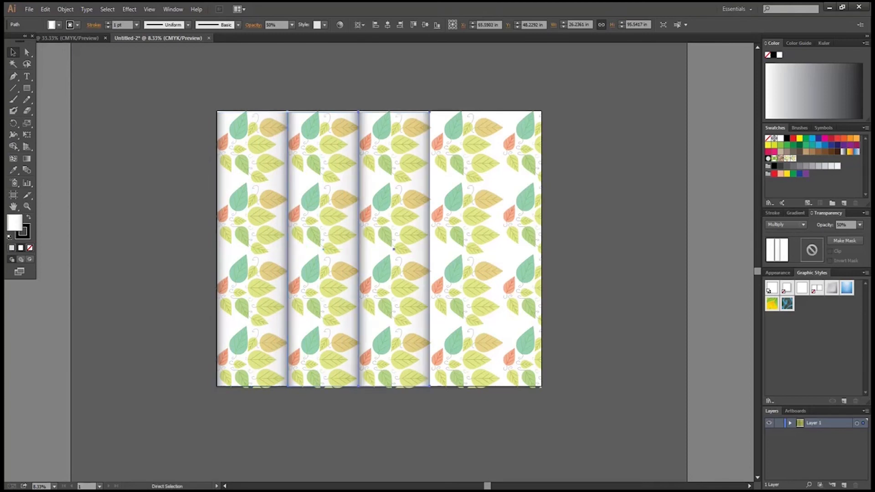
pyautogui.hotkey('ctrl', 'd')
pyautogui.hotkey('ctrl', 'd')
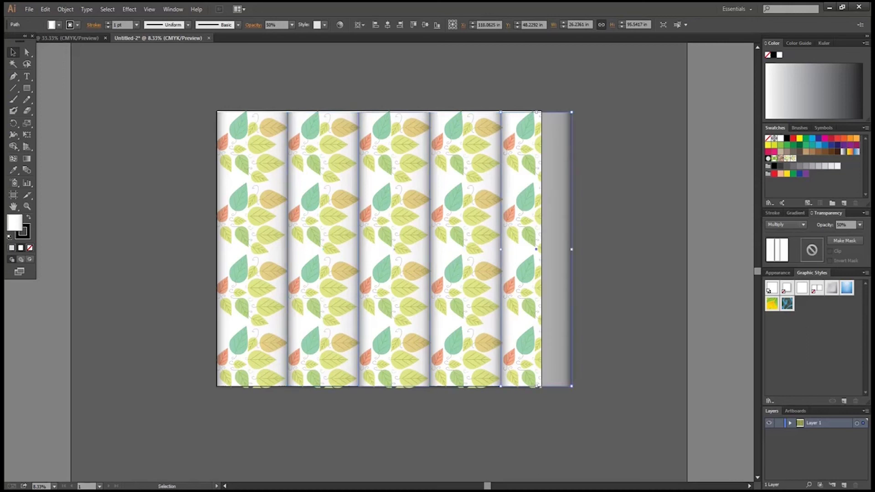
# Narrow the last gradient strip to about 15 in wide so it ends at the artboard edge.
pyautogui.moveTo(572, 250); pyautogui.dragTo(541, 250)
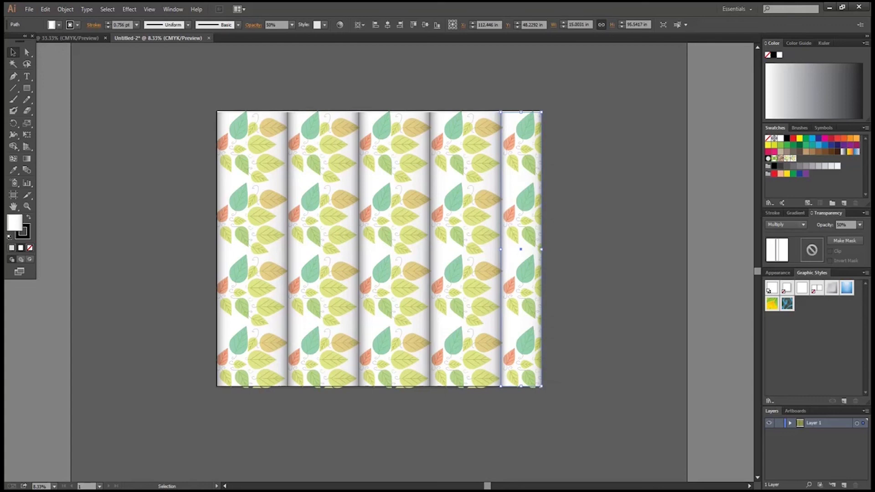
pyautogui.hotkey('ctrl', '=')
pyautogui.hotkey('ctrl', '-')
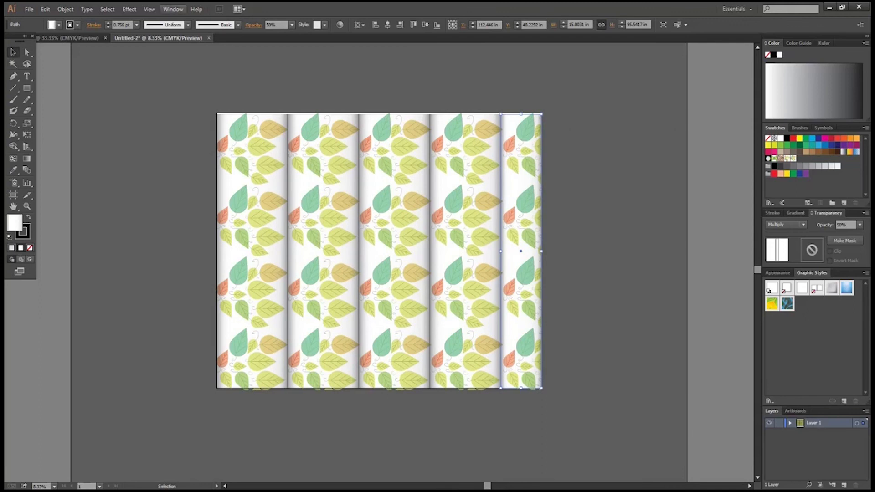
# Draw a full-height rectangle about 26.2 in wide over the first column and fill it with red.
pyautogui.click(27, 88)
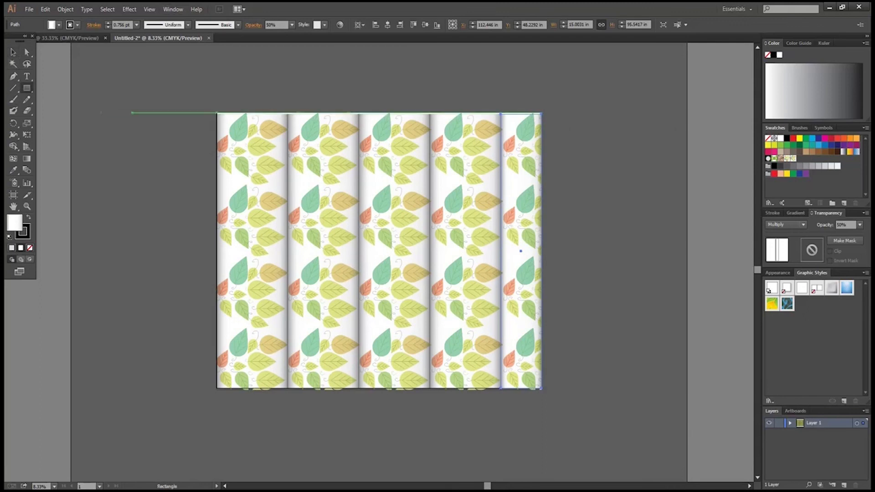
pyautogui.moveTo(218, 113); pyautogui.dragTo(287, 388)
pyautogui.click(51, 25)
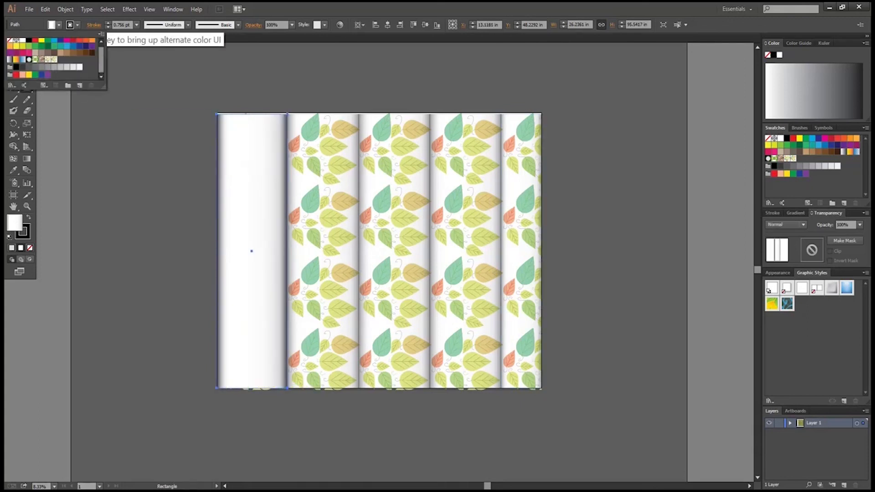
pyautogui.click(35, 40)
# Send the red rectangle to the back, behind the leaf pattern and the gradient strips.
pyautogui.rightClick(247, 229)
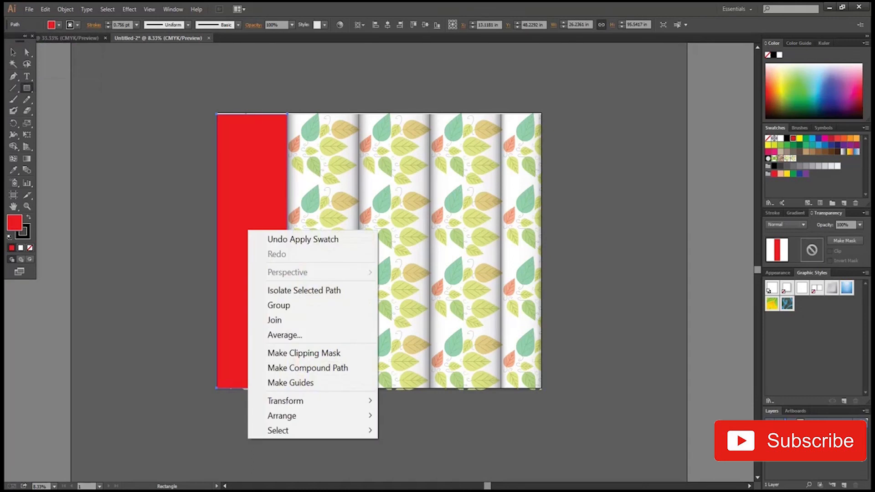
pyautogui.click(410, 459)
pyautogui.click(13, 52)
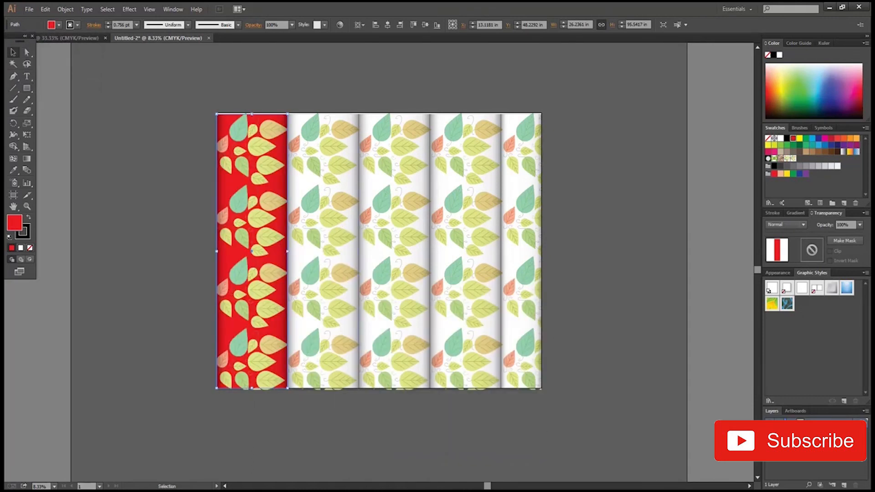
pyautogui.click(284, 185)
pyautogui.moveTo(285, 185); pyautogui.dragTo(356, 185)
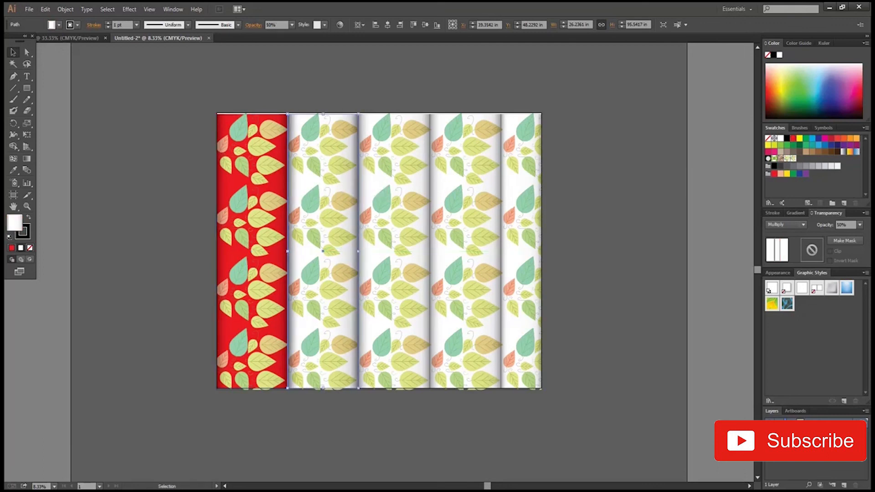
pyautogui.click(51, 24)
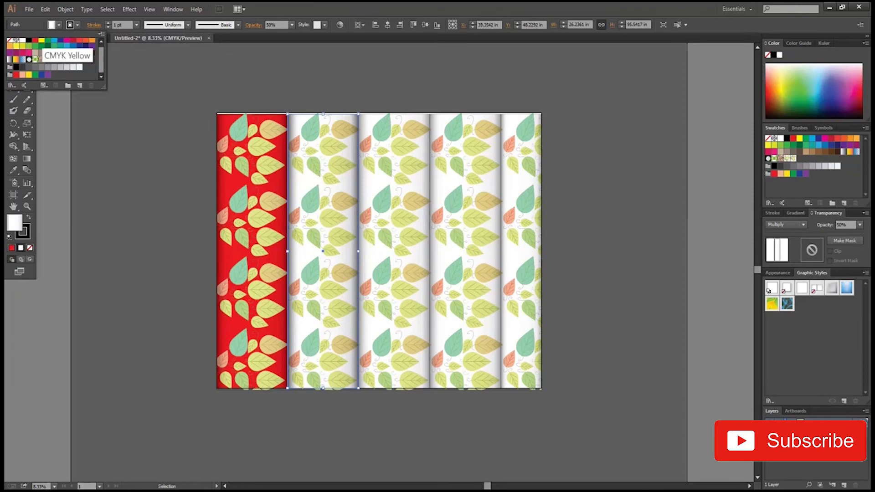
pyautogui.click(41, 40)
pyautogui.rightClick(323, 196)
pyautogui.moveTo(358, 382)
pyautogui.click(499, 412)
pyautogui.hotkey('ctrl', 'z')
pyautogui.hotkey('ctrl', 'z')
# Draw a full-height rectangle about 26.2 in wide over the second column, fill it with green and send it to the back.
pyautogui.click(26, 88)
pyautogui.moveTo(288, 114); pyautogui.dragTo(358, 388)
pyautogui.click(798, 97)
pyautogui.rightClick(325, 156)
pyautogui.moveTo(360, 341)
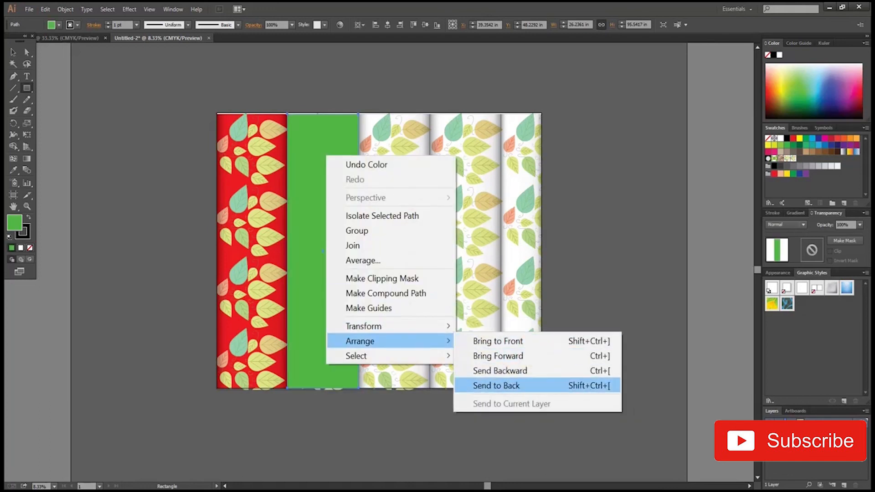
pyautogui.click(503, 384)
# Cover the third column with a full-height rectangle filled with sky blue and send it behind the leaf pattern.
pyautogui.moveTo(359, 115); pyautogui.dragTo(429, 388)
pyautogui.click(820, 91)
pyautogui.rightClick(425, 202)
pyautogui.moveTo(458, 389)
pyautogui.click(601, 433)
# Cover the fourth column with a full-height rectangle filled with purple and send it behind the leaf pattern.
pyautogui.moveTo(429, 113); pyautogui.dragTo(501, 389)
pyautogui.click(840, 116)
pyautogui.rightClick(491, 170)
pyautogui.moveTo(527, 353)
pyautogui.click(664, 397)
# Draw a full-height rectangle about 15 in wide over the narrow last column and fill it with dark brown.
pyautogui.moveTo(501, 114); pyautogui.dragTo(541, 389)
pyautogui.click(839, 108)
pyautogui.click(809, 74)
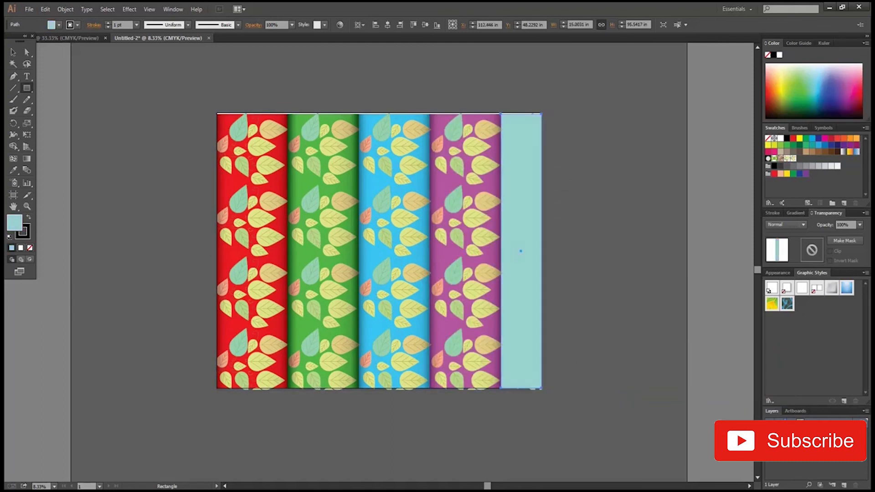
pyautogui.click(780, 76)
pyautogui.click(772, 109)
# Send the dark brown rectangle to the back, behind the leaf pattern and gradient strip, and deselect it.
pyautogui.press('v')
pyautogui.rightClick(522, 192)
pyautogui.moveTo(558, 378)
pyautogui.click(690, 423)
pyautogui.click(656, 410)
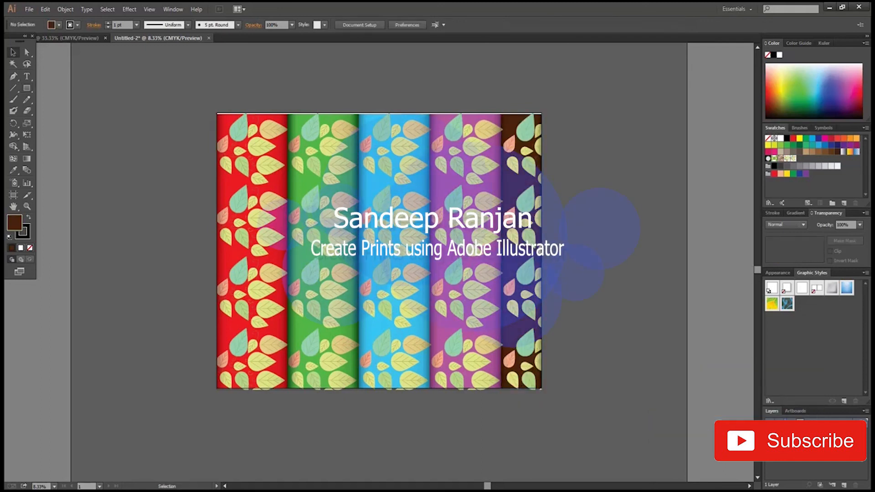
pyautogui.hscroll(-2, 428, 182)
pyautogui.scroll(2, 428, 183)
pyautogui.scroll(-3, 428, 183)
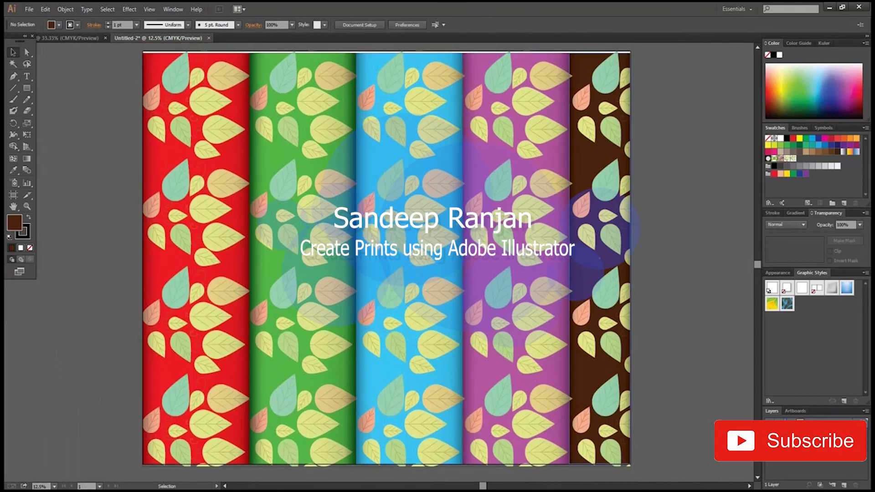